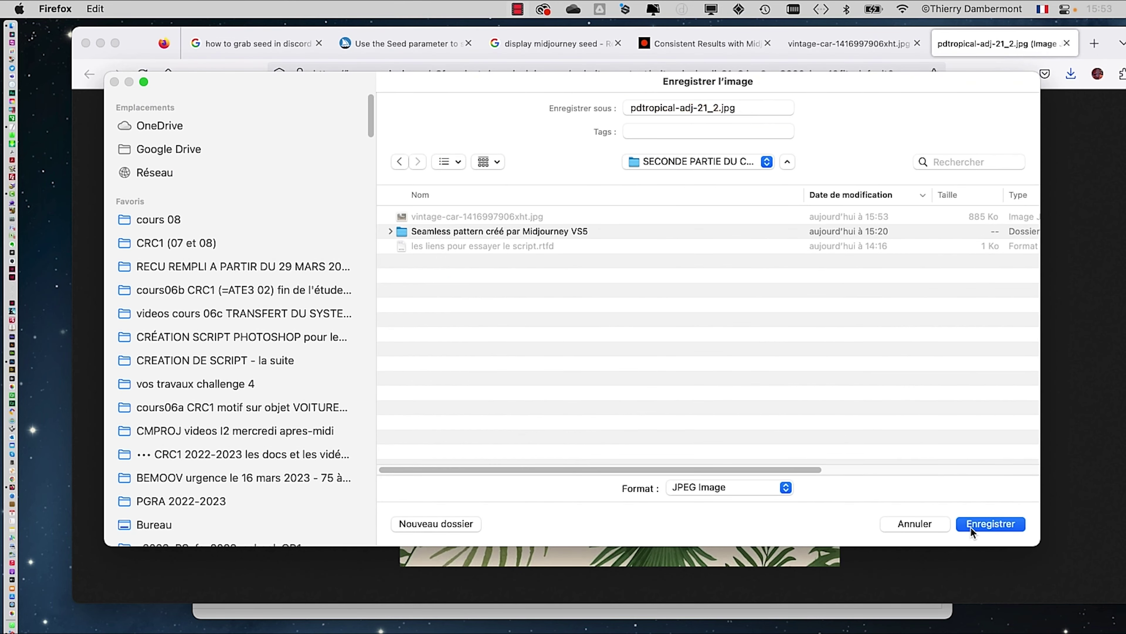
Save the tropical pattern image as pdtropical-adj-21_2.jpg in JPEG format and switch to the links document in TextEdit
{"action": "left_click", "coordinate": [971, 524]}
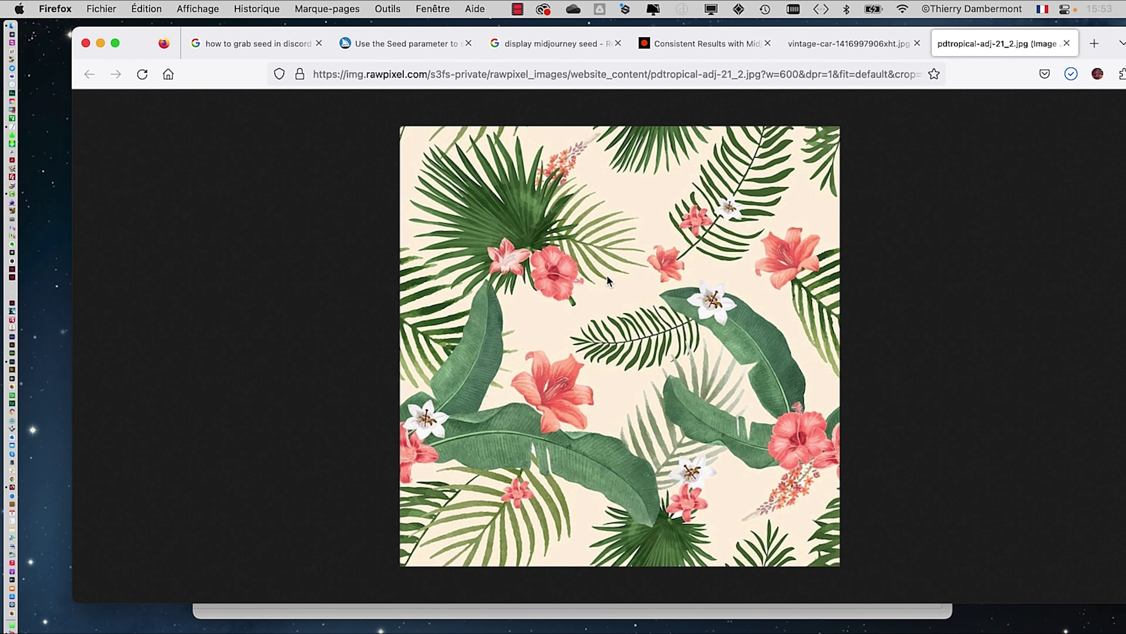
{"action": "key", "text": "super+Tab"}
{"action": "key", "text": "Tab"}
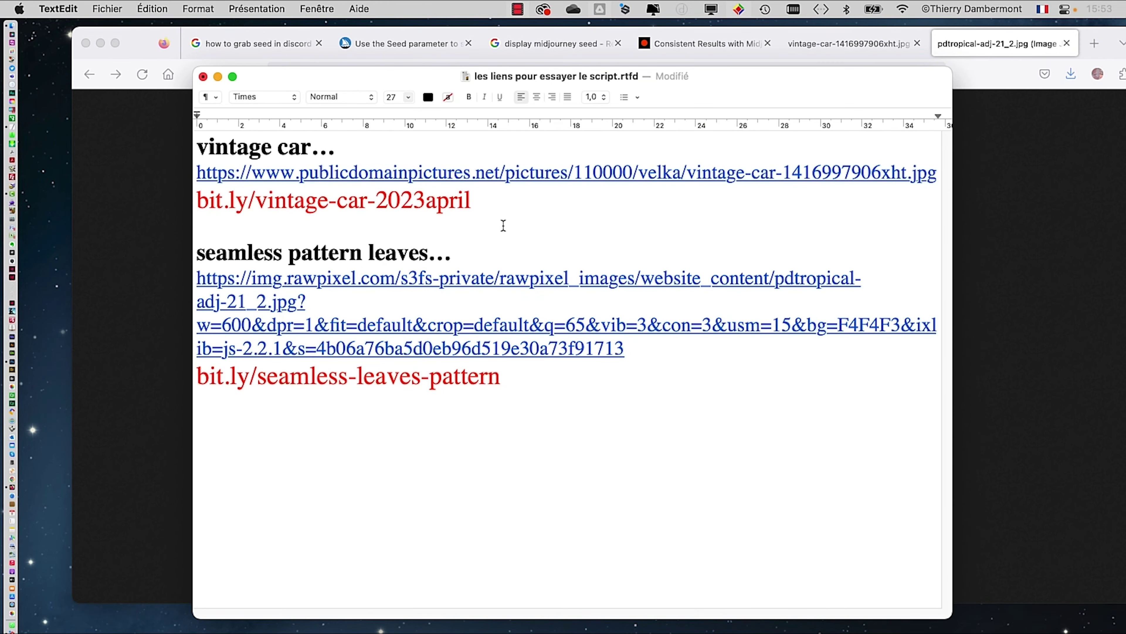
Copy the short link bit.ly/vintage-car-2023april from the document and open it in a new Firefox tab
{"action": "left_click_drag", "start_coordinate": [473, 201], "coordinate": [192, 213]}
{"action": "key", "text": "super+c"}
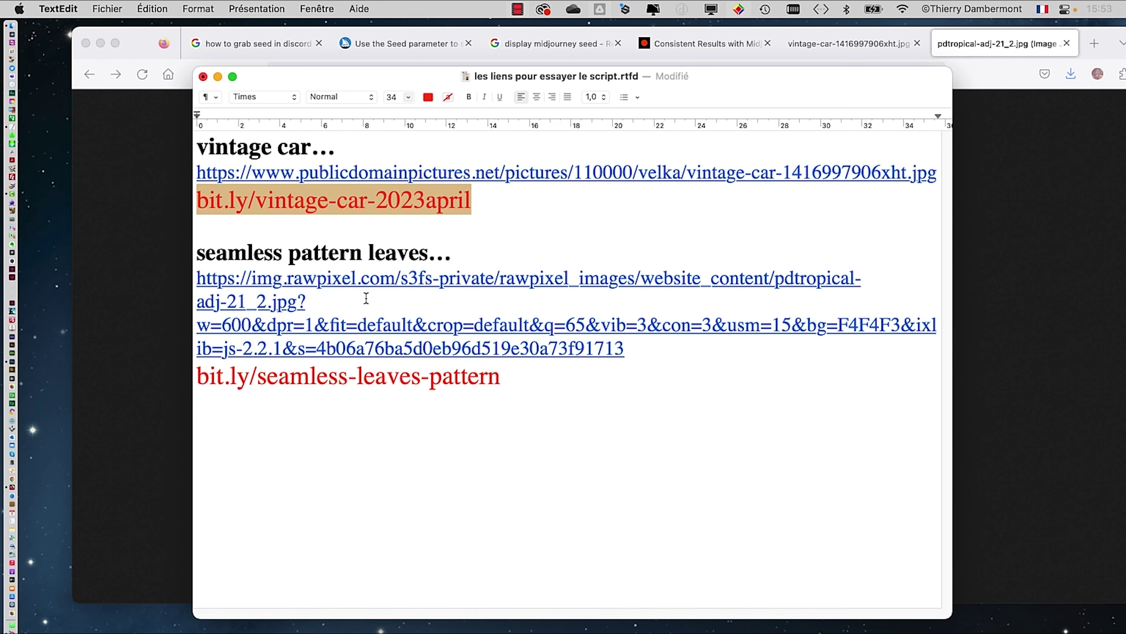
{"action": "left_click", "coordinate": [1033, 352]}
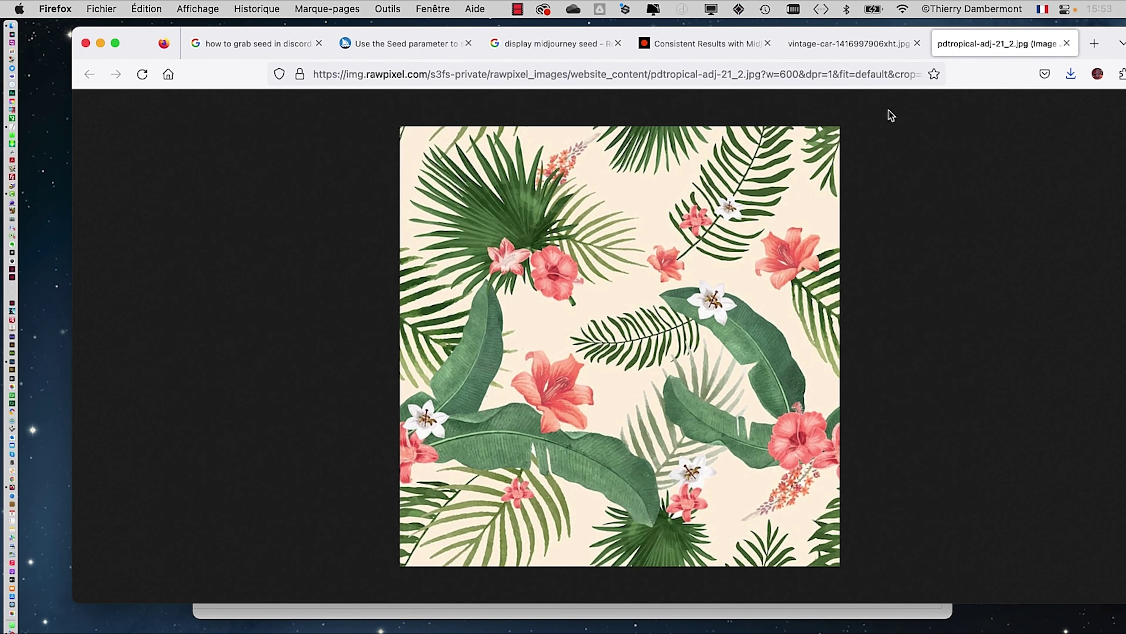
{"action": "left_click", "coordinate": [1094, 43]}
{"action": "key", "text": "super+v"}
{"action": "key", "text": "Return"}
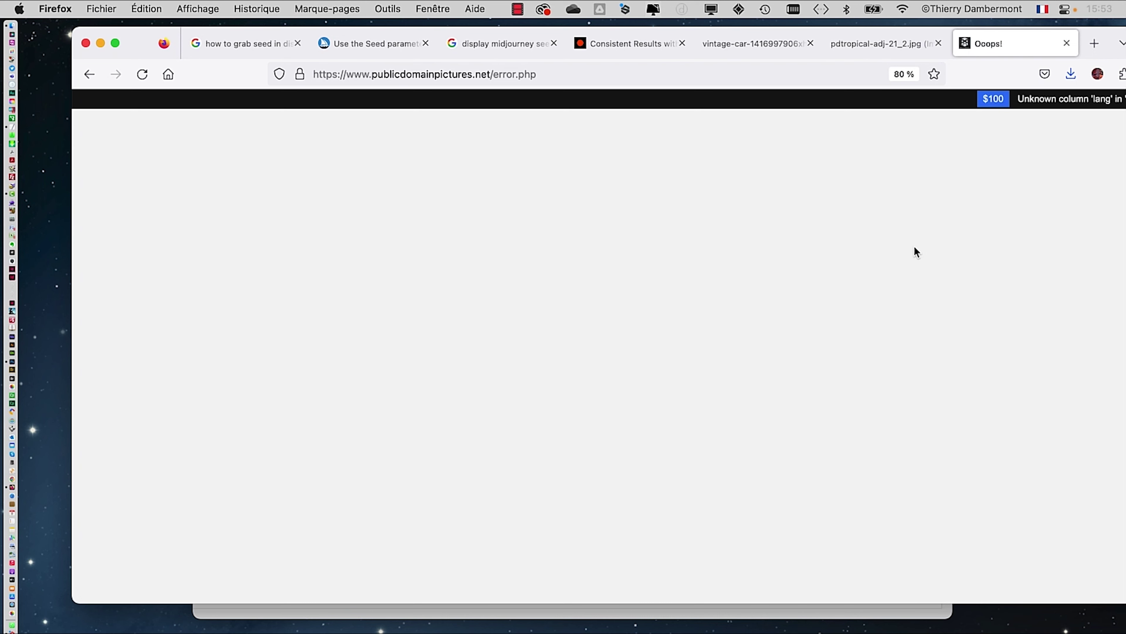
Copy the short link bit.ly/seamless-leaves-pattern from the TextEdit document and open it in a new Firefox tab
{"action": "key", "text": "super+Tab"}
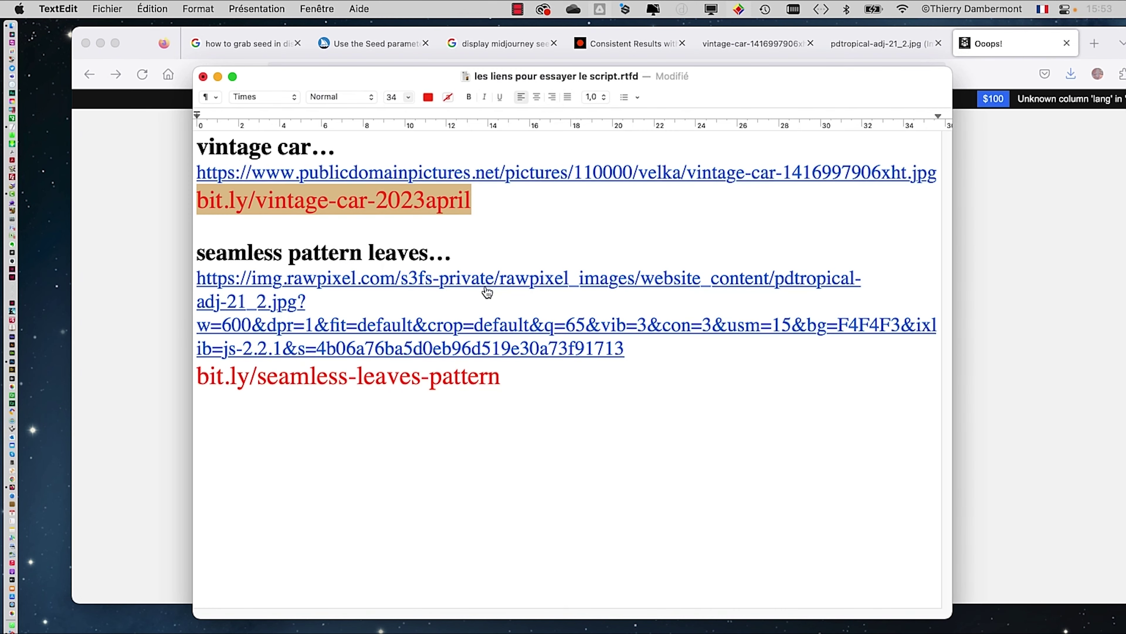
{"action": "left_click", "coordinate": [453, 213]}
{"action": "left_click_drag", "start_coordinate": [470, 202], "coordinate": [159, 205]}
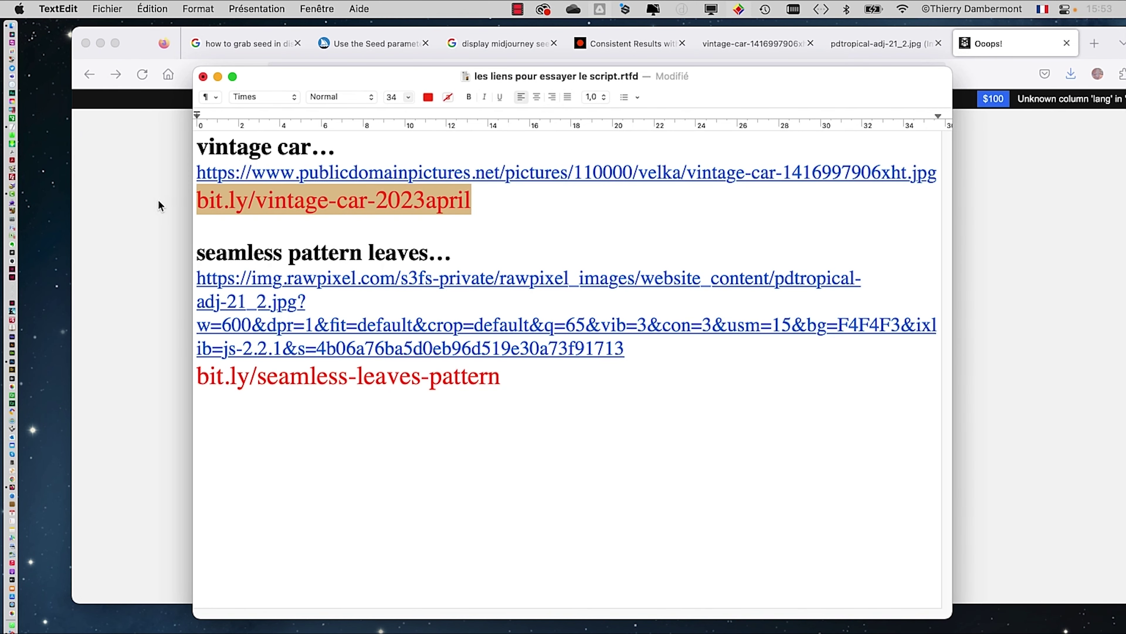
{"action": "left_click", "coordinate": [515, 392]}
{"action": "left_click_drag", "start_coordinate": [501, 376], "coordinate": [197, 370]}
{"action": "key", "text": "super+c"}
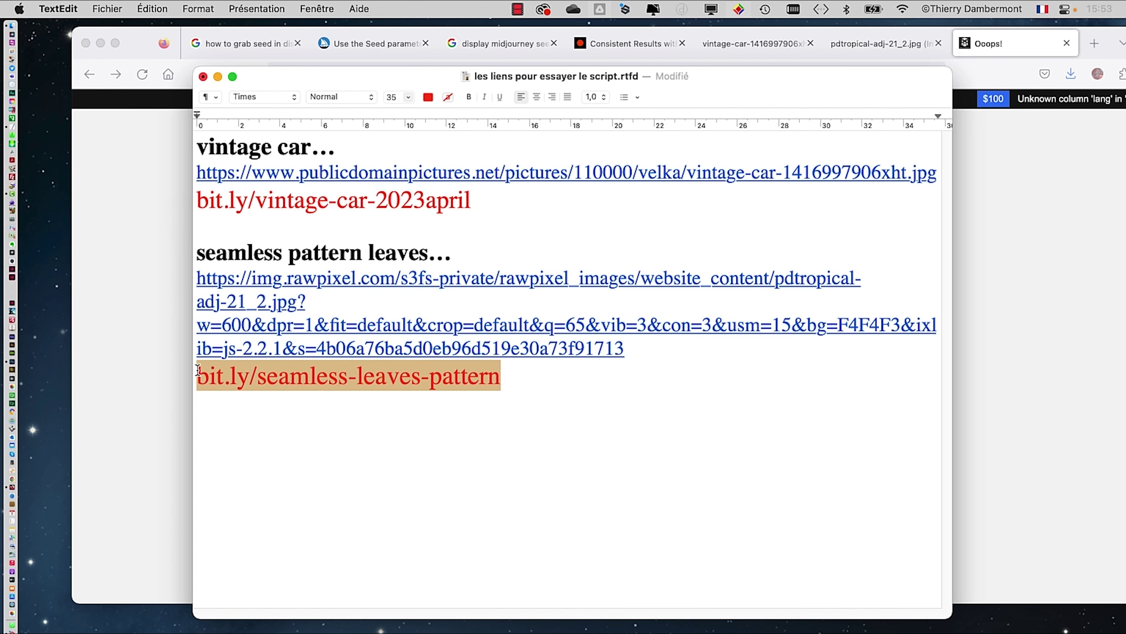
{"action": "left_click", "coordinate": [985, 412]}
{"action": "left_click", "coordinate": [1094, 43]}
{"action": "key", "text": "super+v"}
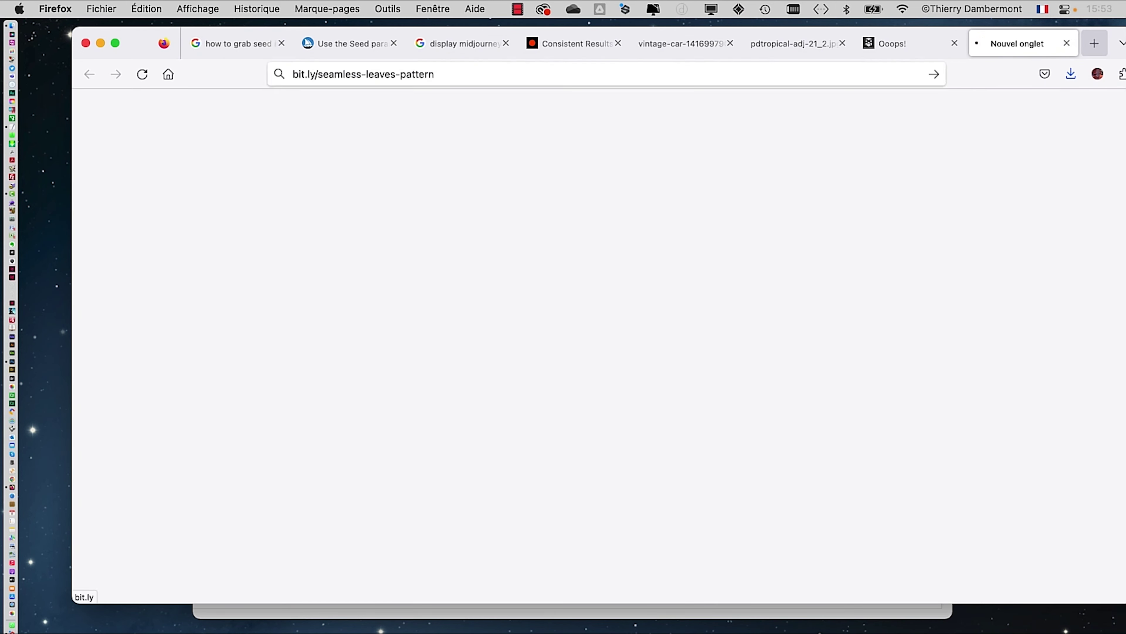
{"action": "key", "text": "Return"}
Return to the TextEdit links document and open the full publicdomainpictures.net link listed under the vintage car heading
{"action": "key", "text": "super+Tab"}
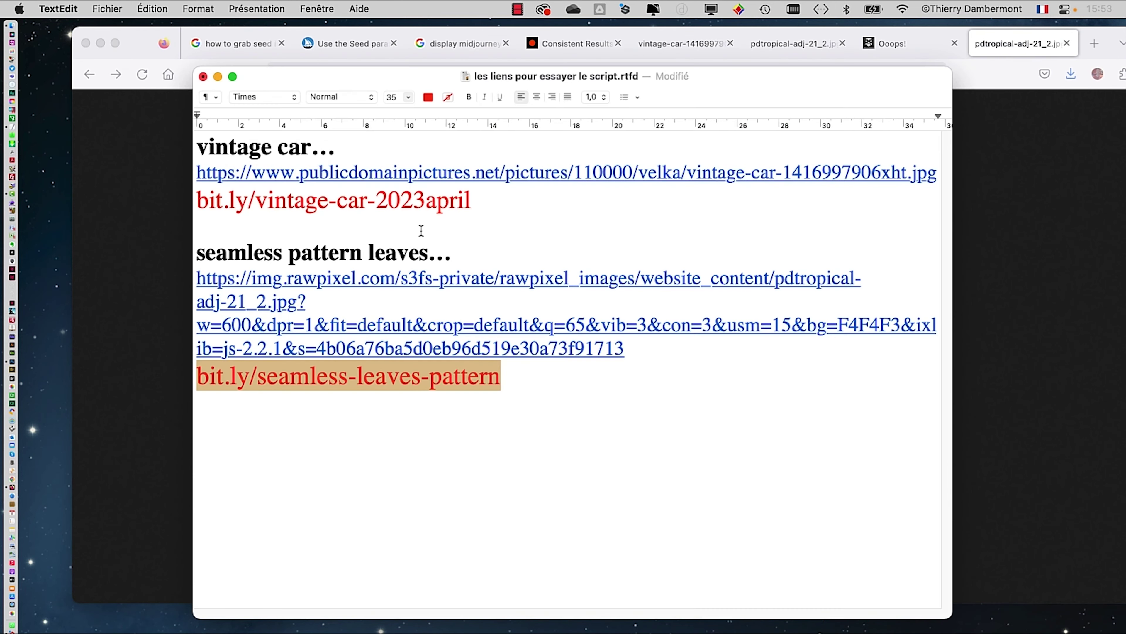
{"action": "left_click", "coordinate": [522, 196]}
{"action": "left_click_drag", "start_coordinate": [937, 173], "coordinate": [407, 173]}
{"action": "left_click", "coordinate": [415, 174]}
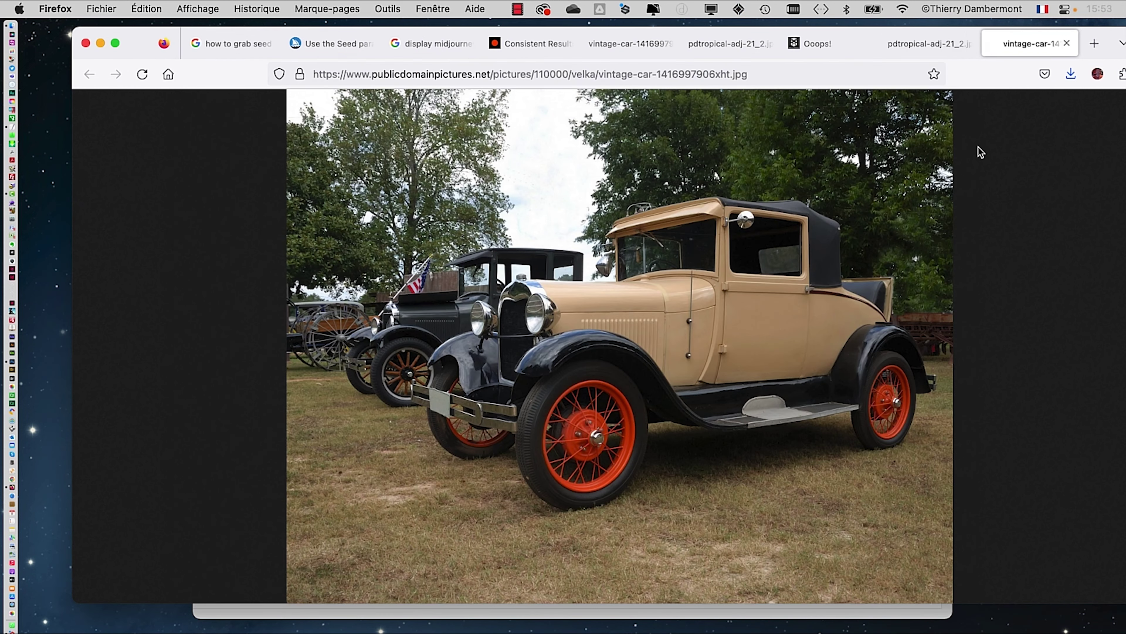
Copy the vintage car image's web address and open bit.ly in a new tab
{"action": "left_click", "coordinate": [616, 75]}
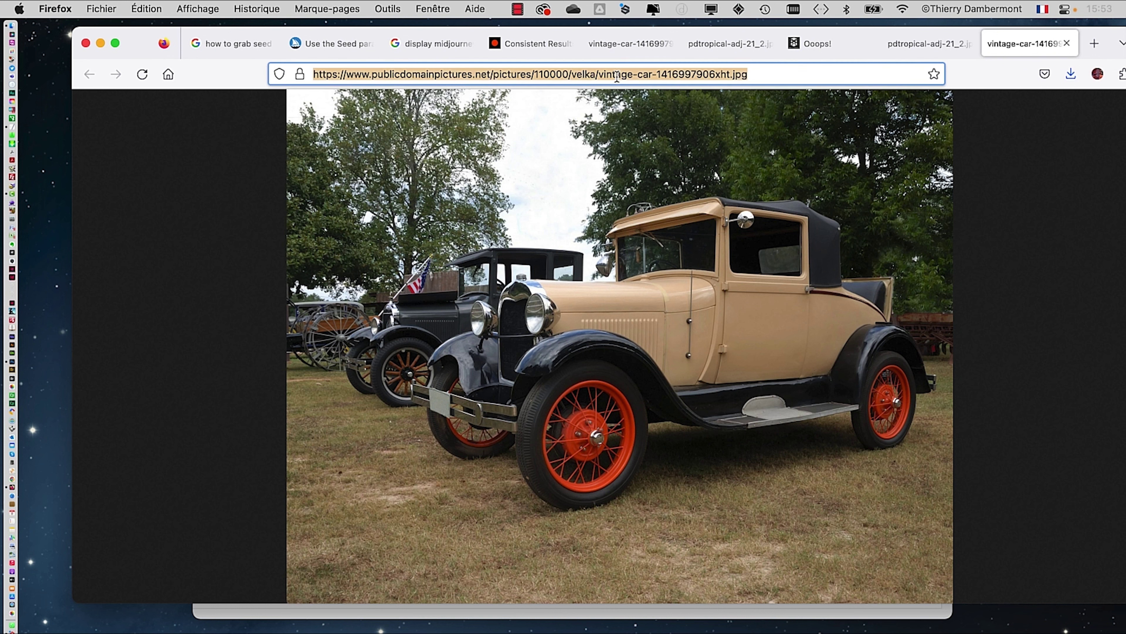
{"action": "left_click", "coordinate": [1094, 43]}
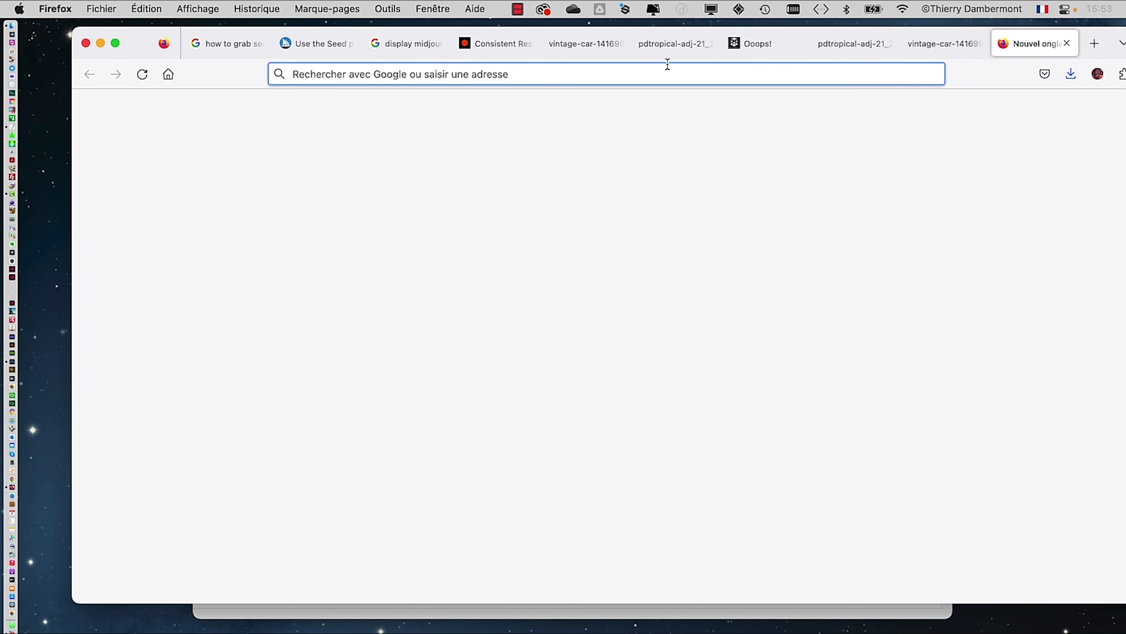
{"action": "type", "text": "bit.ly"}
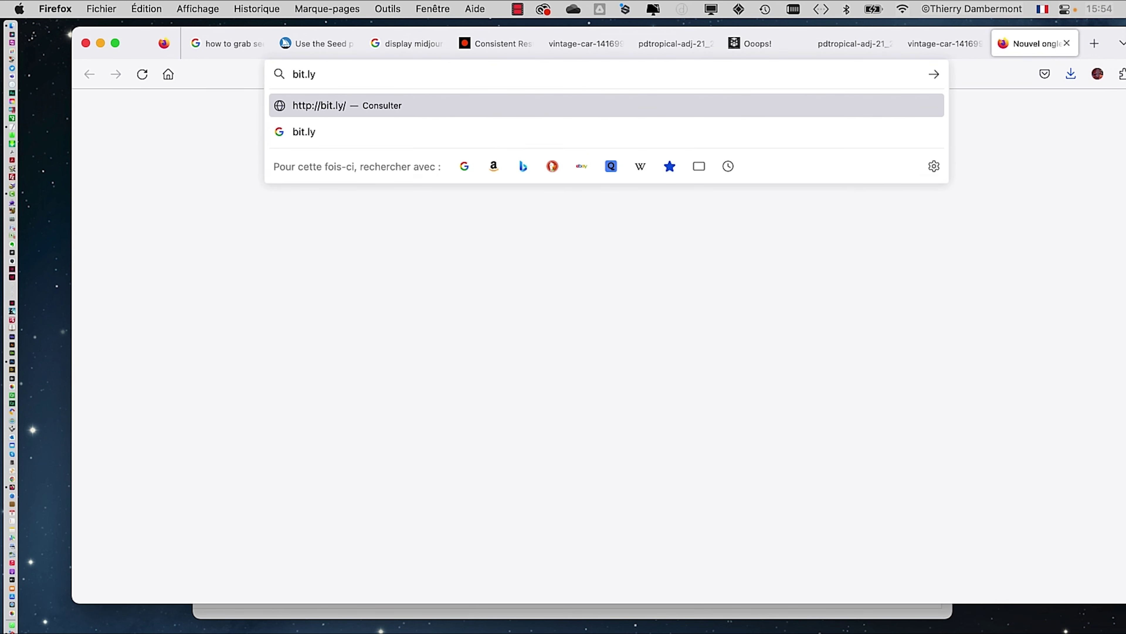
{"action": "key", "text": "Return"}
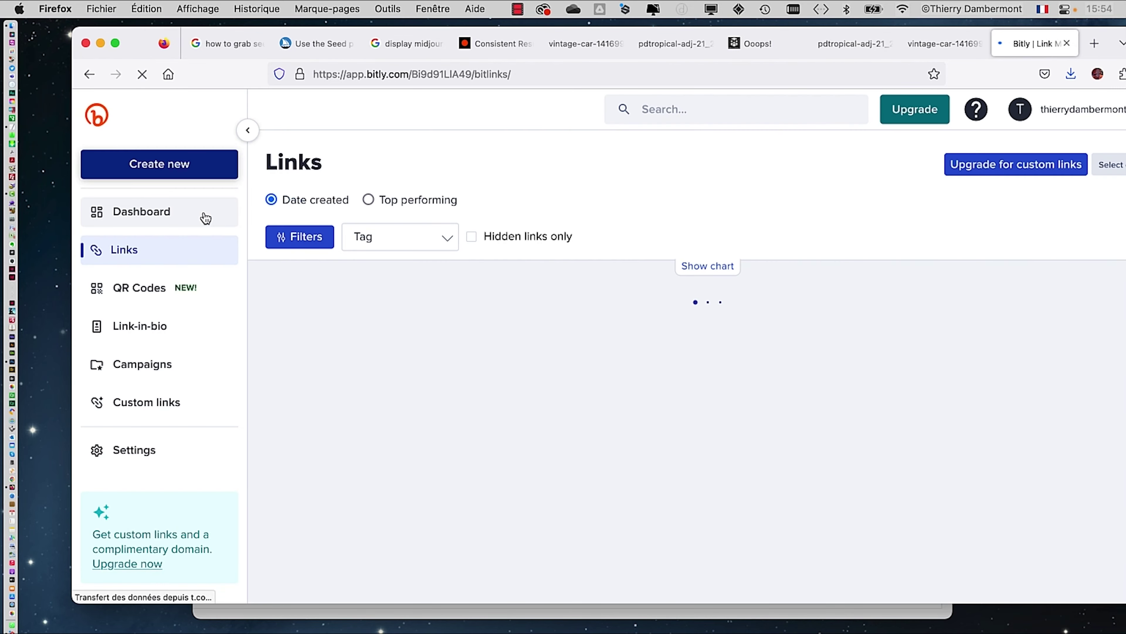
Try to create a new short link in Bitly with the vintage car image's address as the destination
{"action": "left_click", "coordinate": [168, 178]}
{"action": "left_click", "coordinate": [314, 174]}
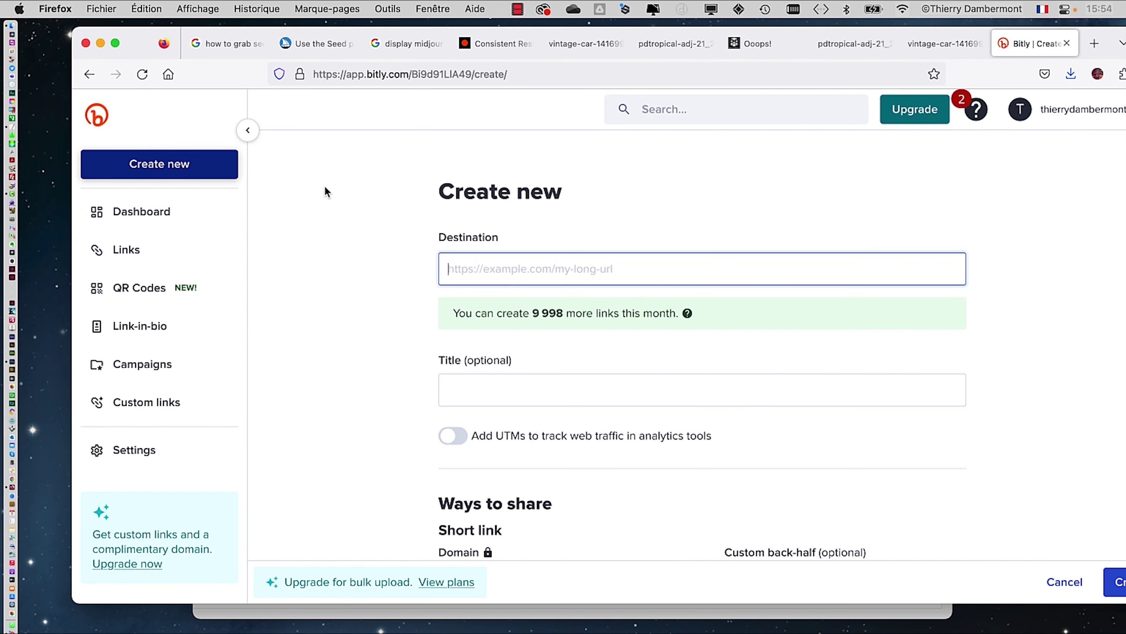
{"action": "key", "text": "super+v"}
{"action": "scroll", "coordinate": [999, 427], "scroll_direction": "down", "scroll_amount": 5}
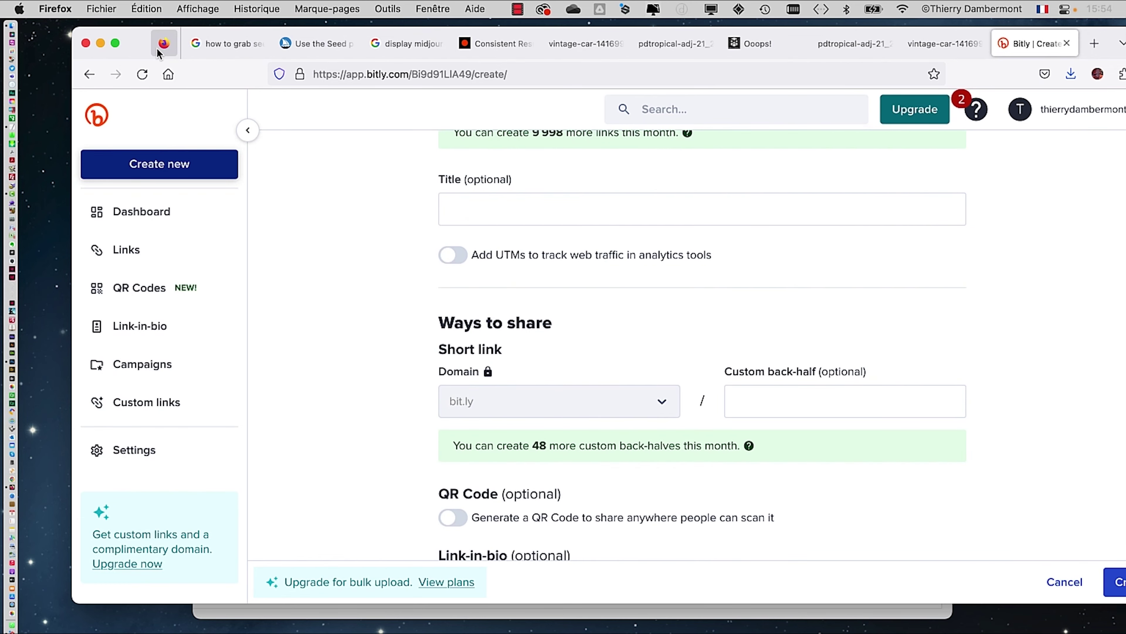
{"action": "left_click_drag", "start_coordinate": [128, 47], "coordinate": [83, 37]}
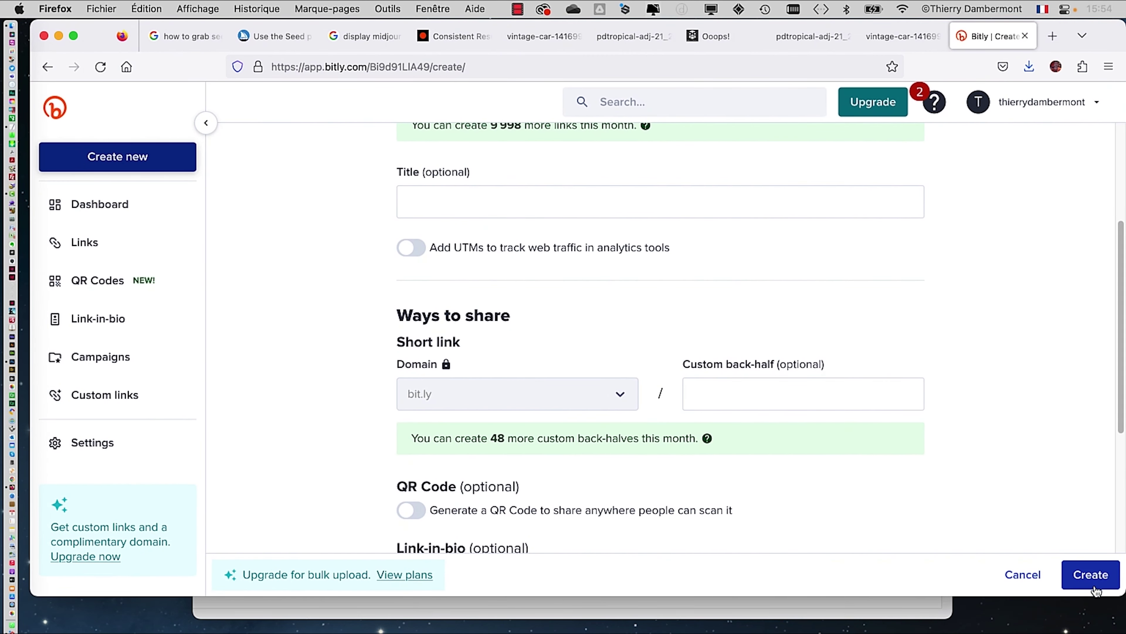
{"action": "left_click", "coordinate": [1090, 575]}
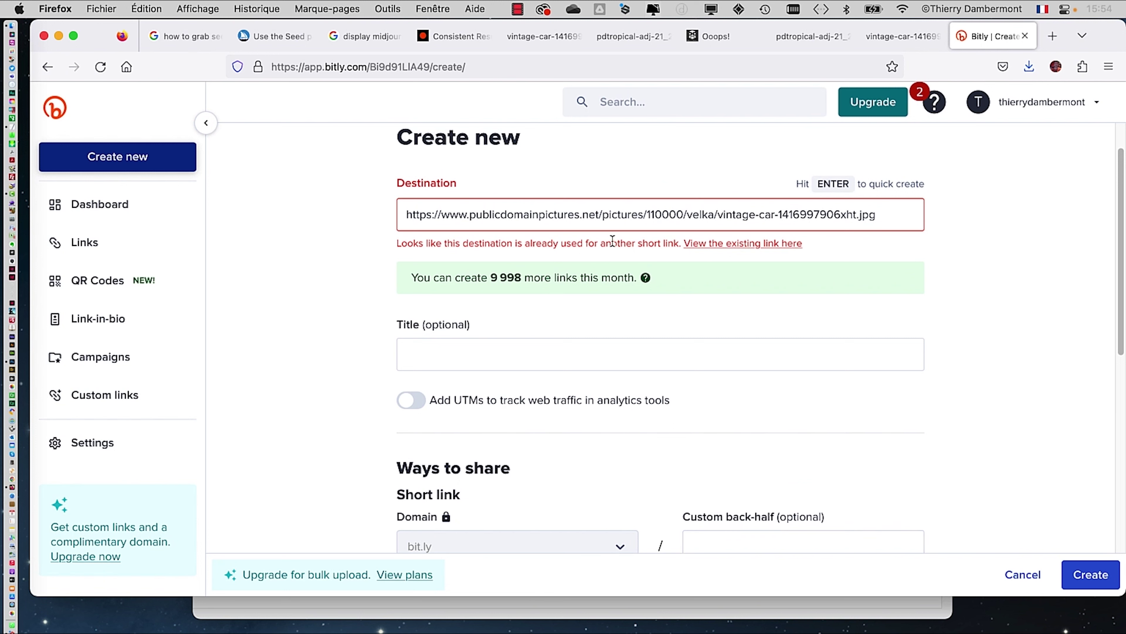
{"action": "scroll", "coordinate": [900, 235], "scroll_direction": "down", "scroll_amount": 3}
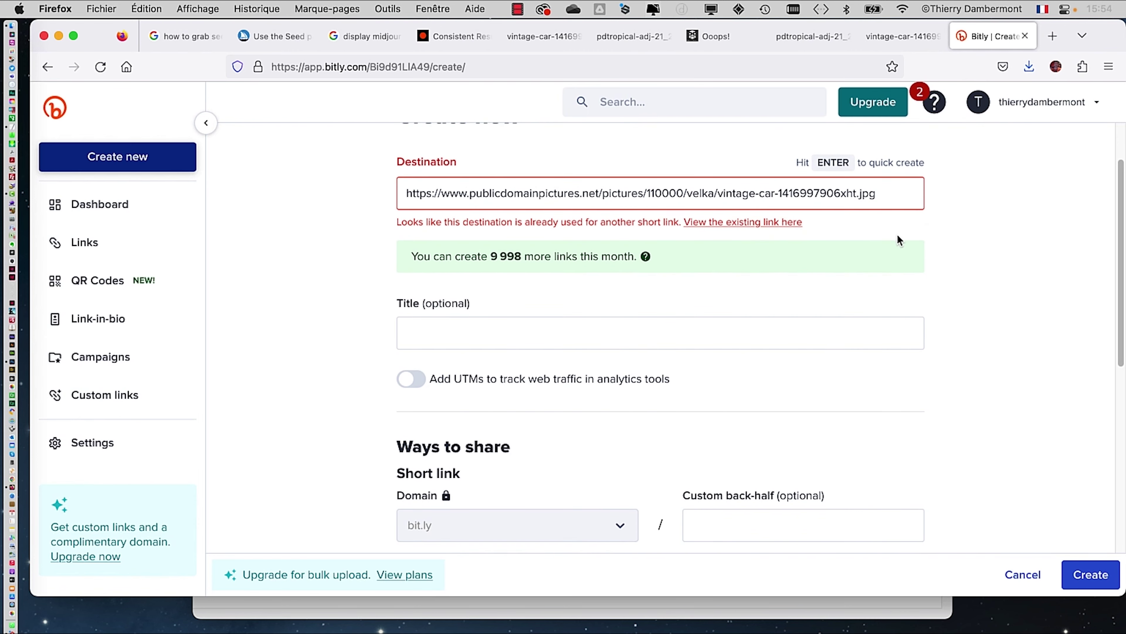
{"action": "scroll", "coordinate": [897, 241], "scroll_direction": "down", "scroll_amount": 1}
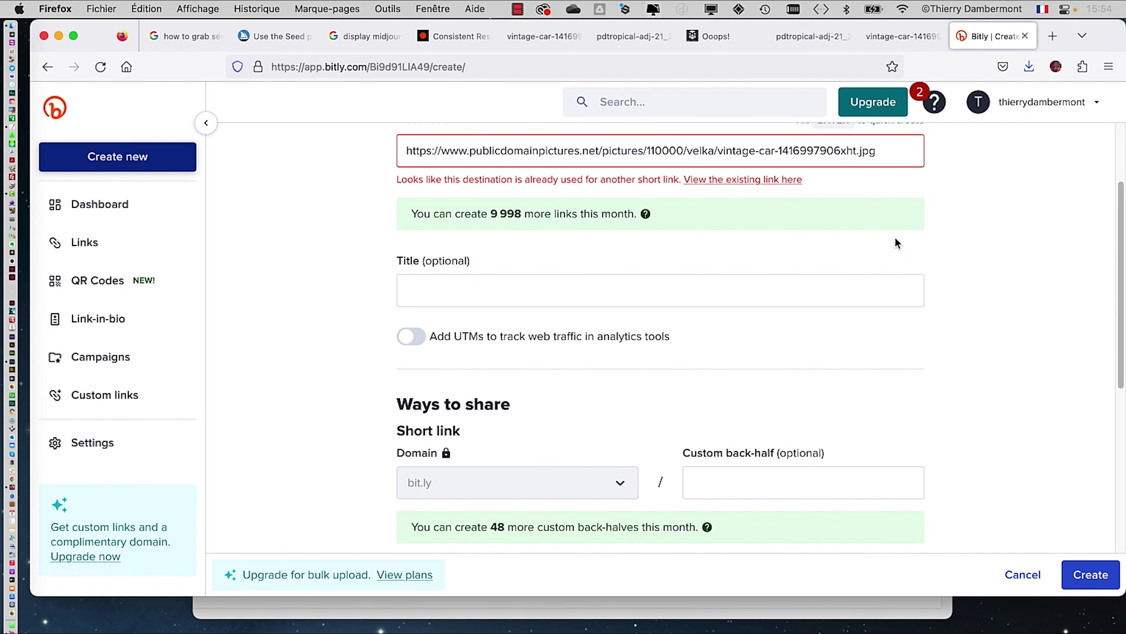
{"action": "key", "text": "super+Tab"}
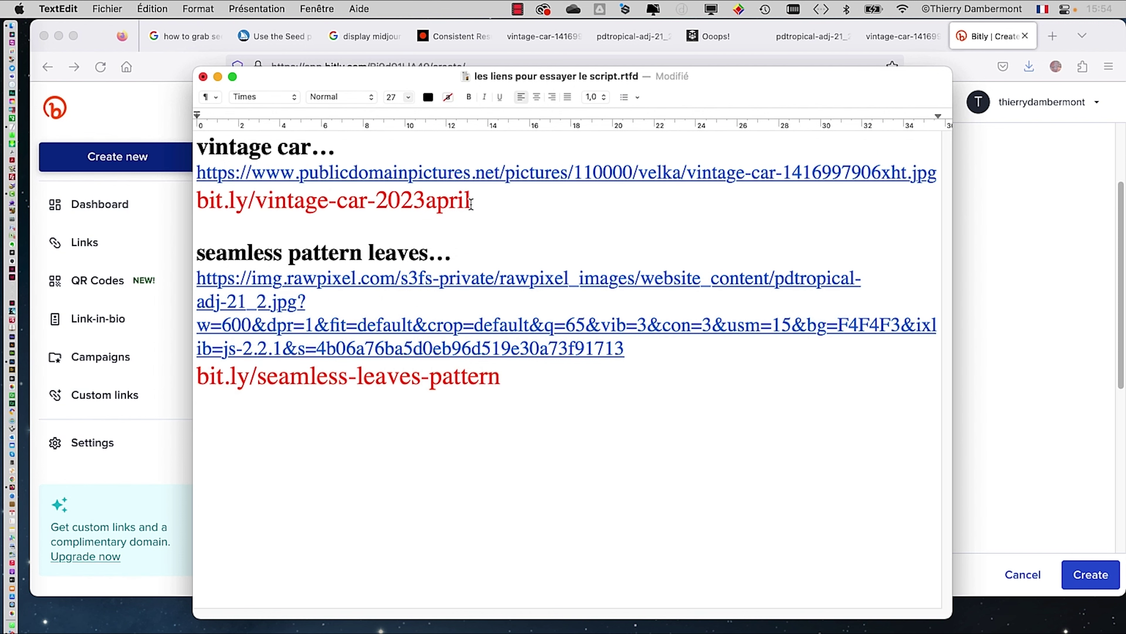
{"action": "key", "text": "super+Tab"}
{"action": "key", "text": "super+Tab"}
{"action": "left_click", "coordinate": [987, 332]}
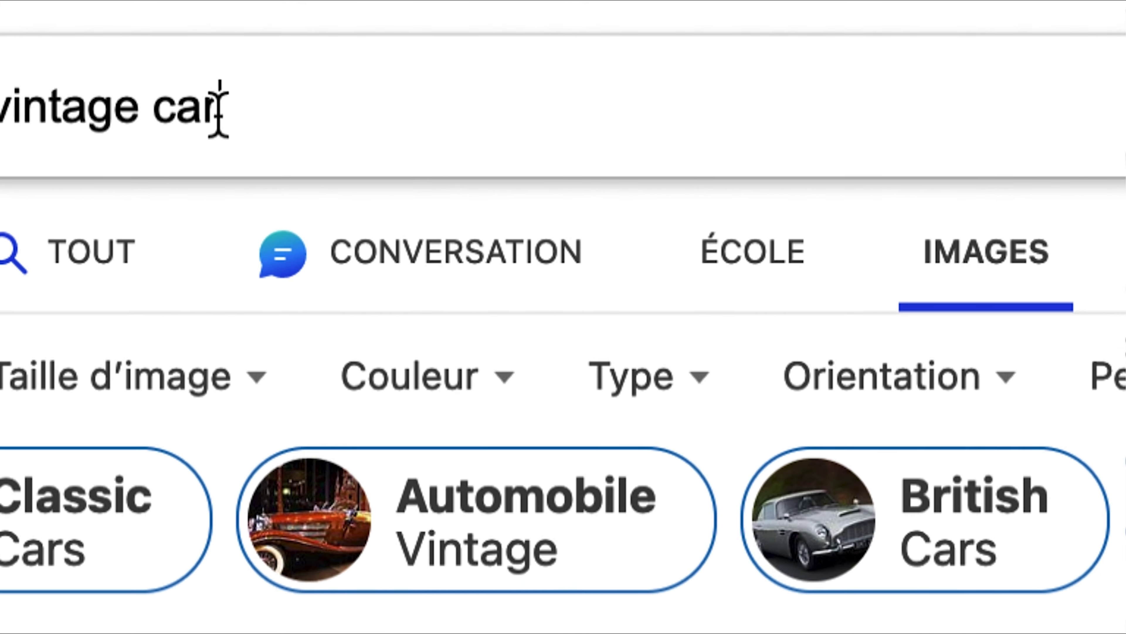
Open the beige vintage car photo with orange wheels at full size from the public-domain Bing image results for "vintage car"
{"action": "left_click_drag", "start_coordinate": [257, 88], "coordinate": [1, 89]}
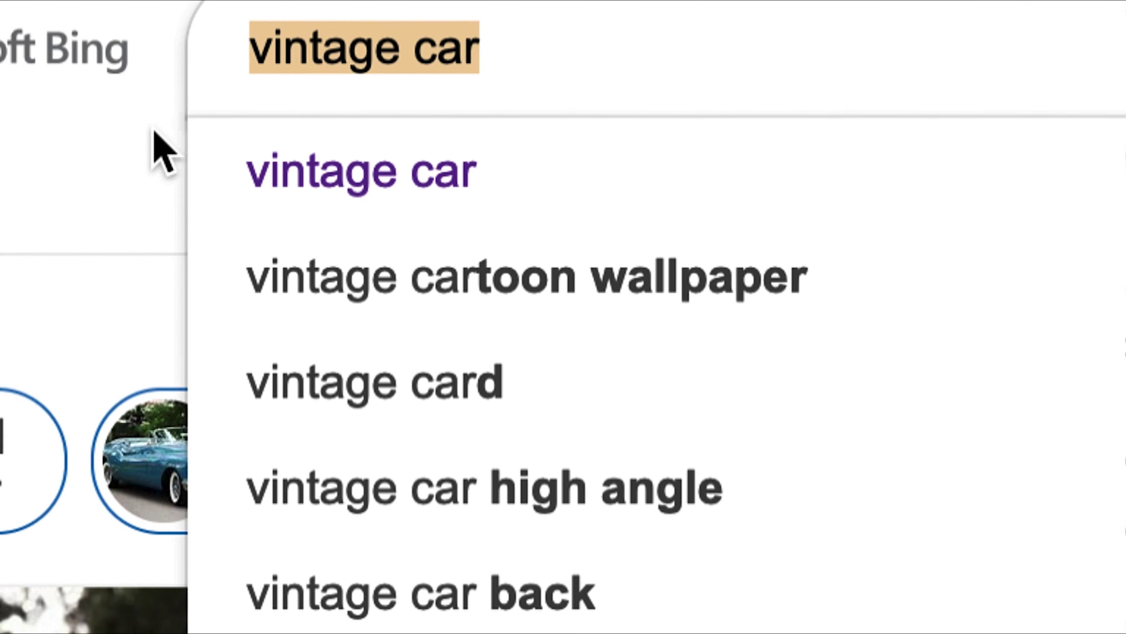
{"action": "left_click", "coordinate": [110, 196]}
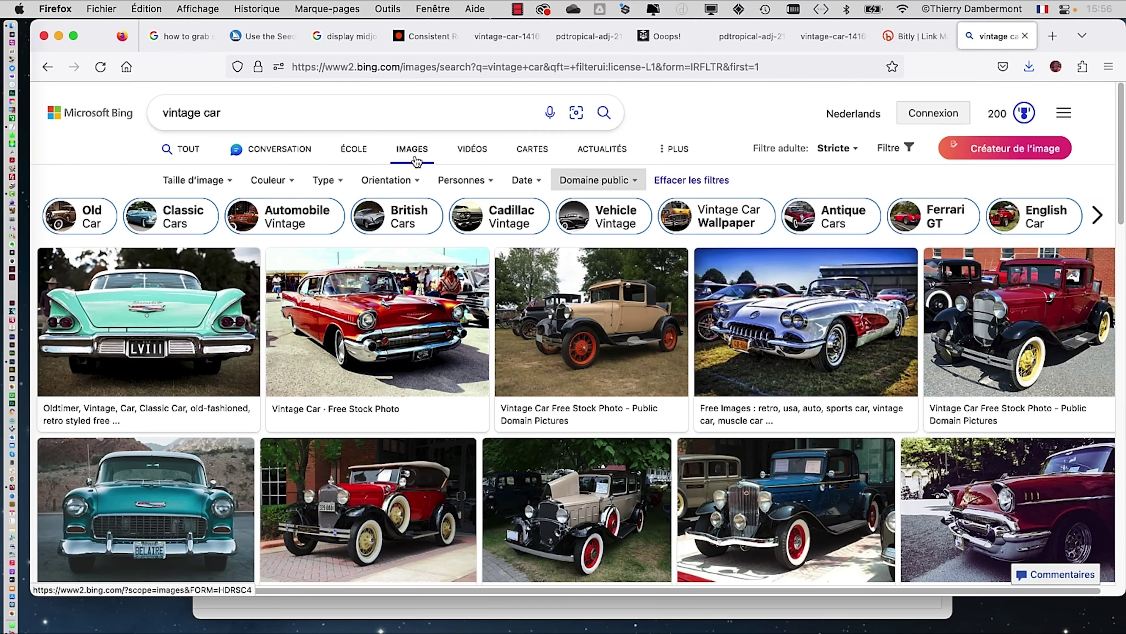
{"action": "mouse_move", "coordinate": [547, 336]}
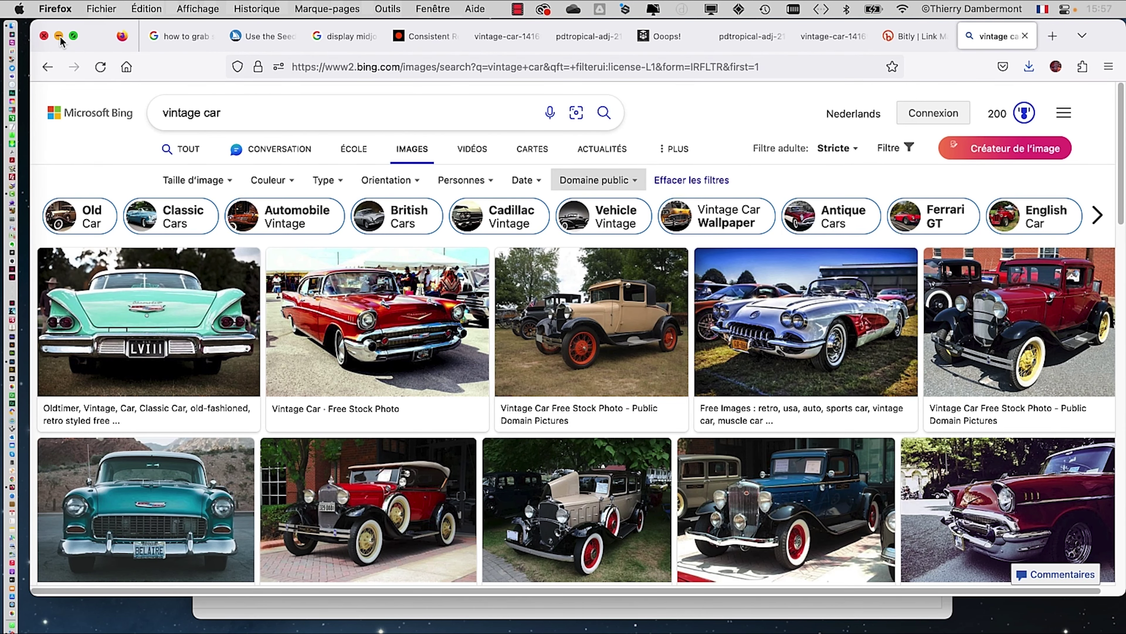
{"action": "left_click", "coordinate": [573, 307]}
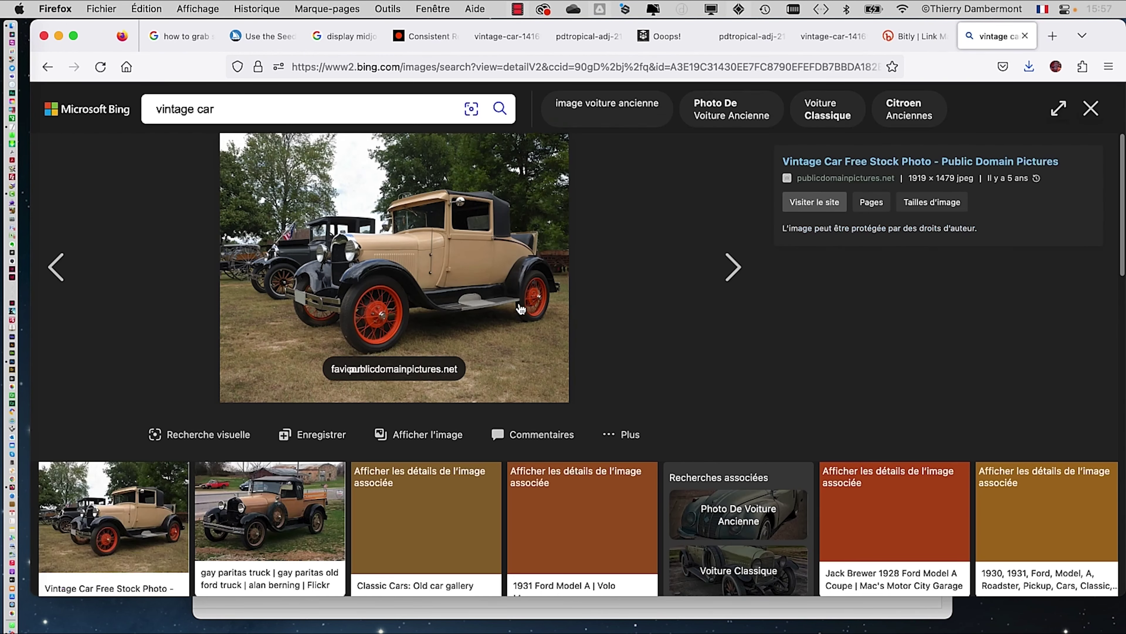
{"action": "left_click", "coordinate": [425, 435]}
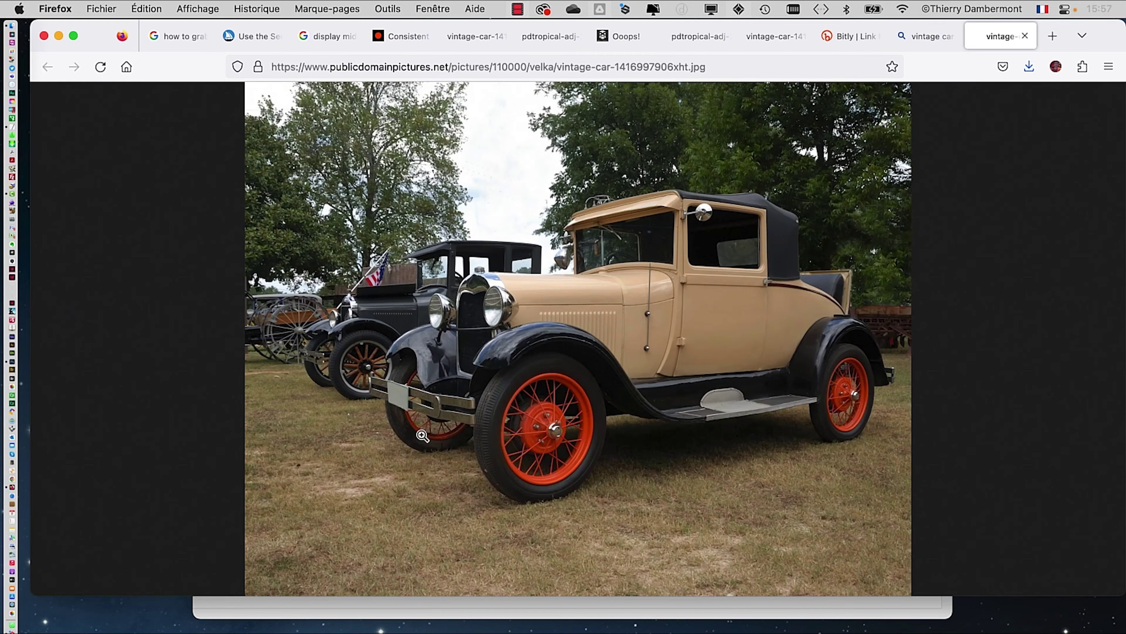
{"action": "right_click", "coordinate": [611, 298]}
{"action": "left_click", "coordinate": [659, 308]}
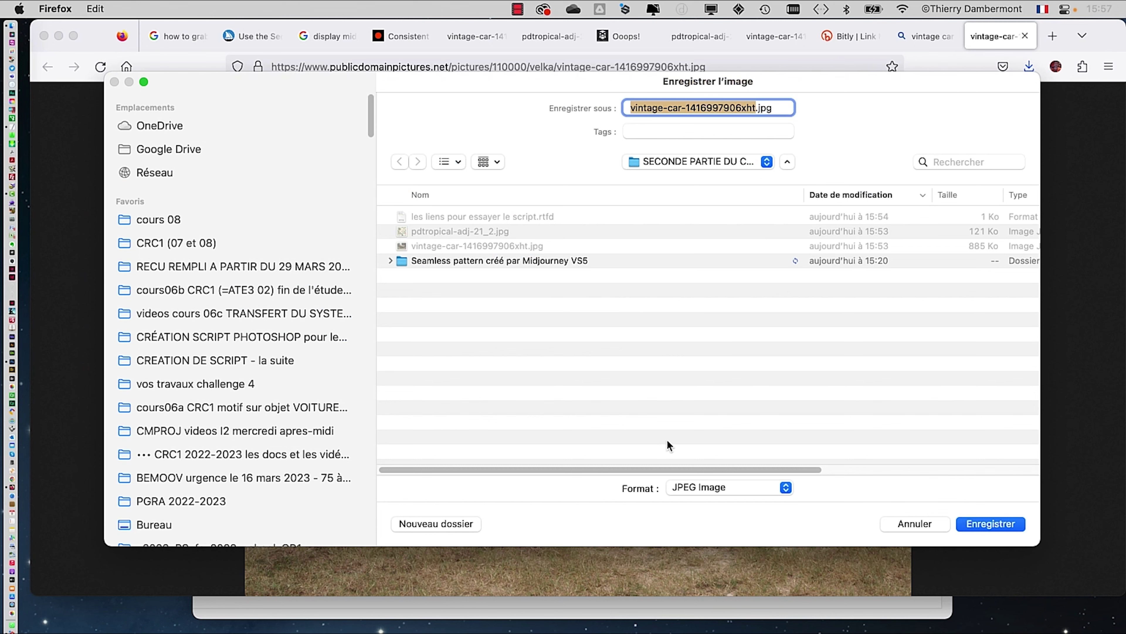
{"action": "left_click", "coordinate": [995, 523]}
{"action": "left_click", "coordinate": [648, 387]}
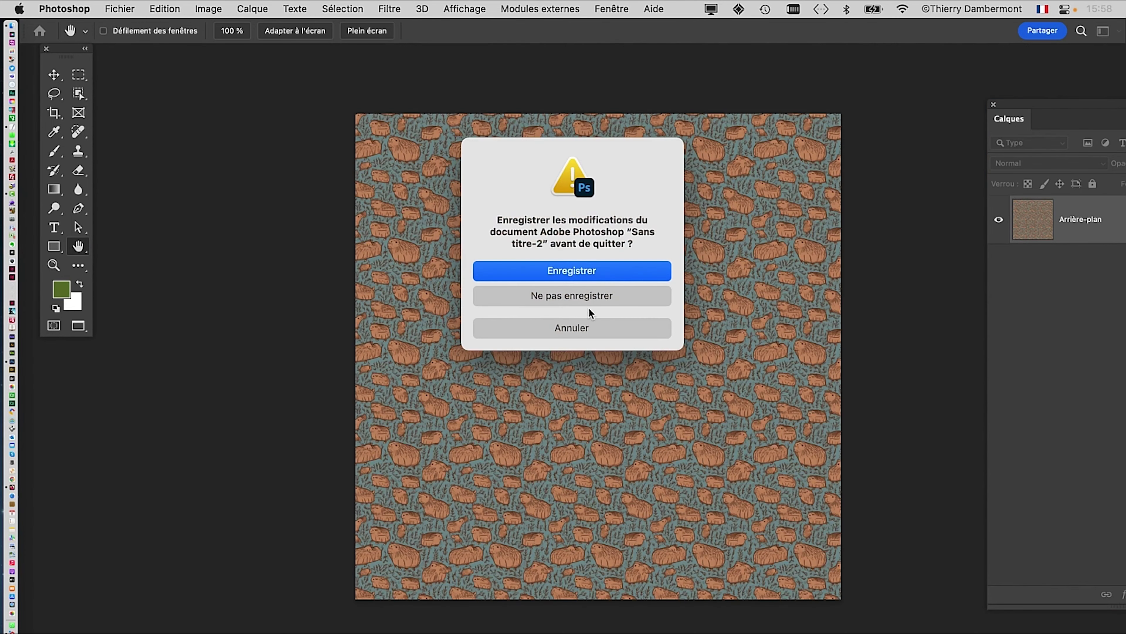
Close the open pattern documents in Photoshop without saving their changes
{"action": "left_click", "coordinate": [595, 303]}
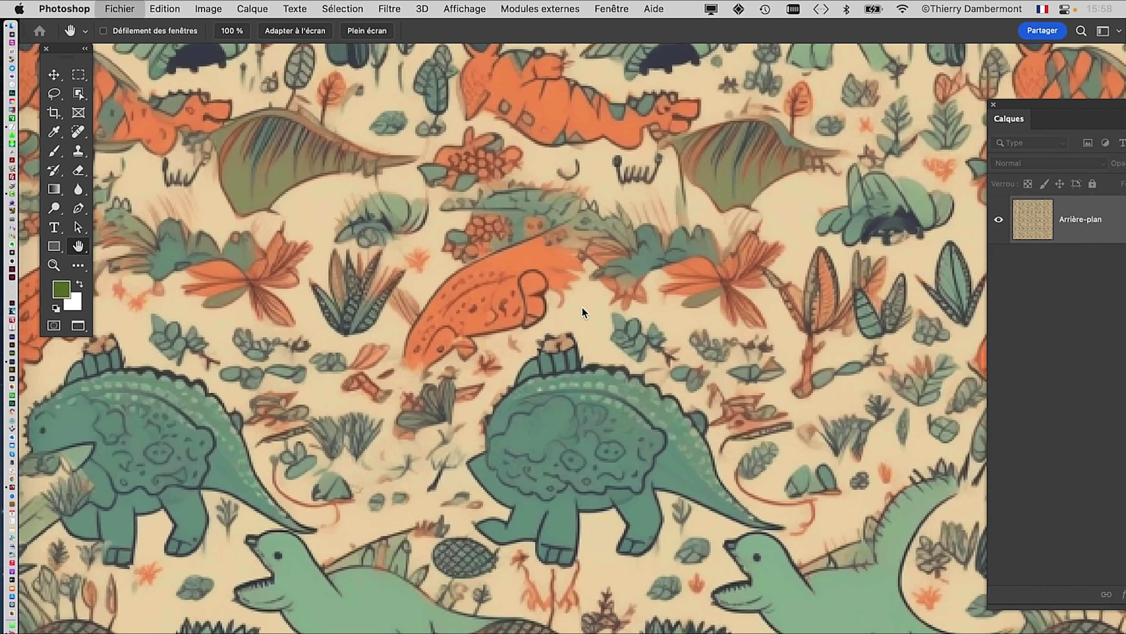
{"action": "left_click", "coordinate": [577, 296]}
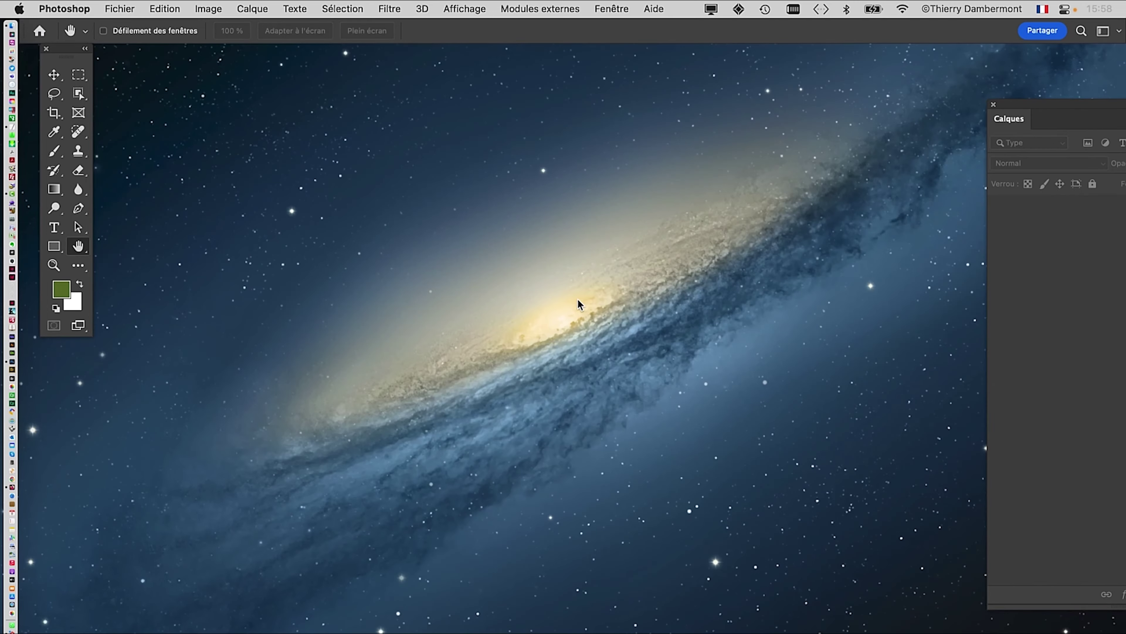
Display the Actions panel and move it higher in the workspace
{"action": "left_click", "coordinate": [616, 9]}
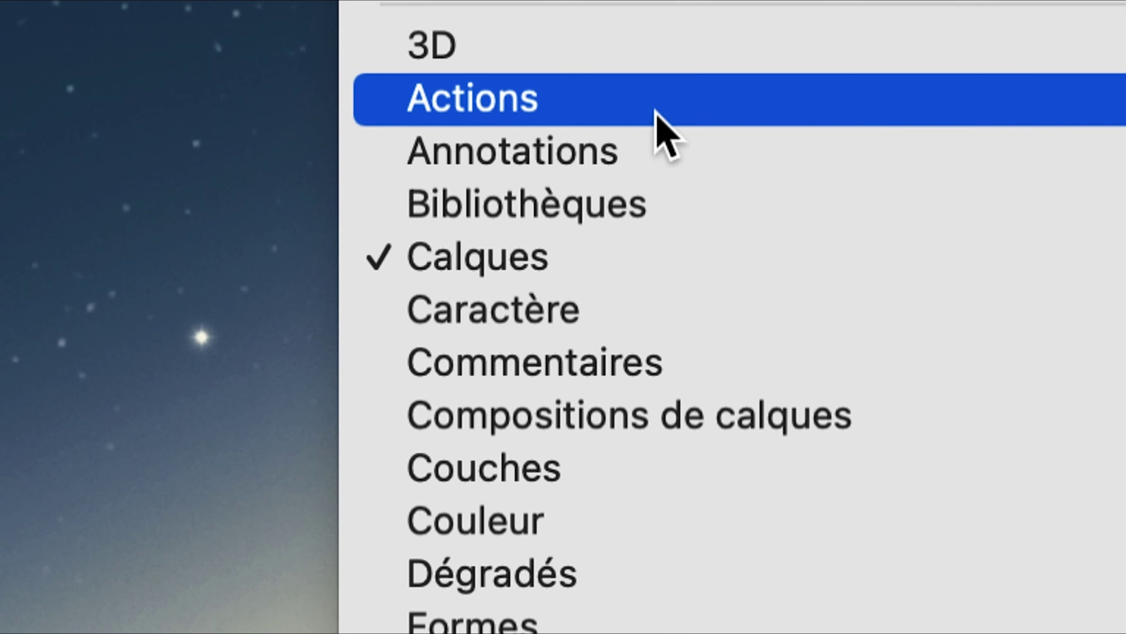
{"action": "left_click", "coordinate": [658, 113]}
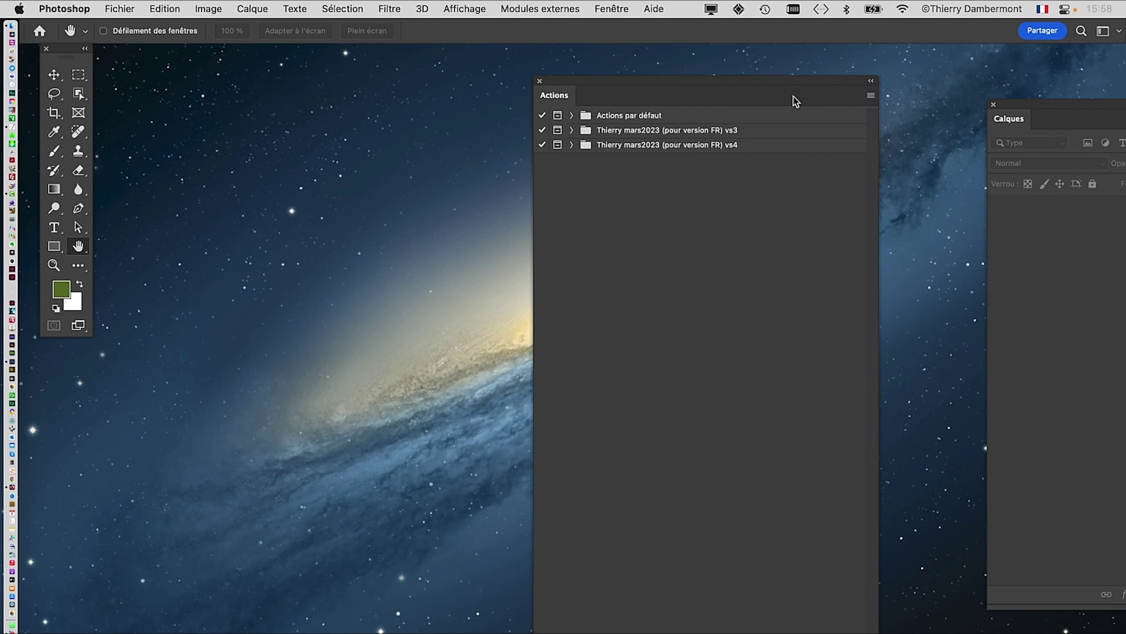
{"action": "left_click_drag", "start_coordinate": [779, 84], "coordinate": [779, 39]}
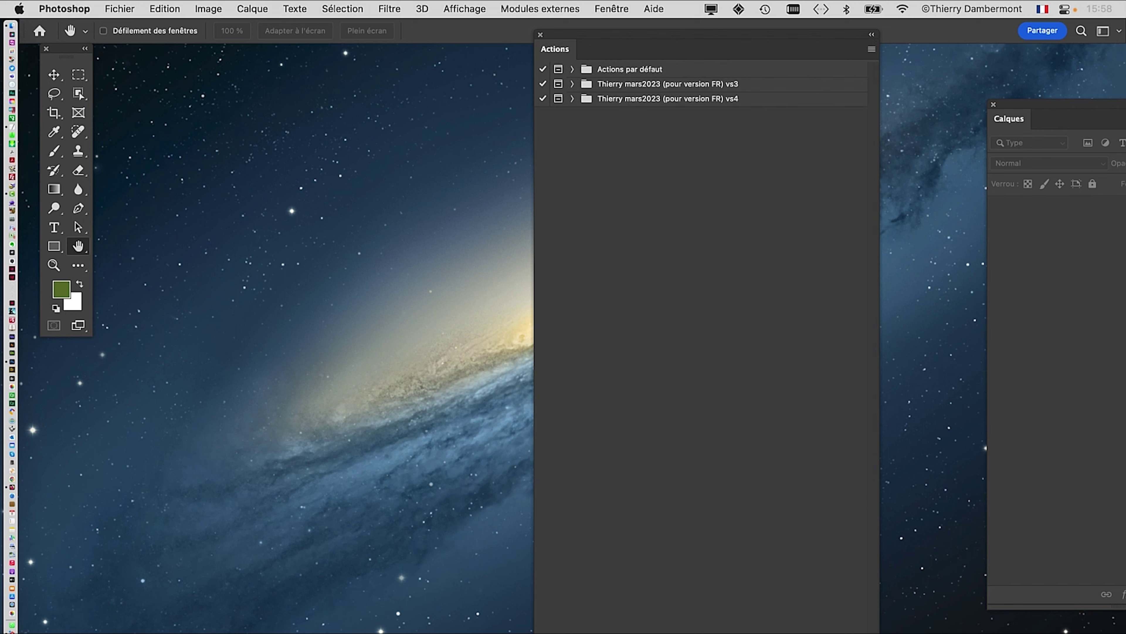
Look up the command for loading actions and inspect the contents of the vs4 action set
{"action": "left_click_drag", "start_coordinate": [879, 630], "coordinate": [943, 200]}
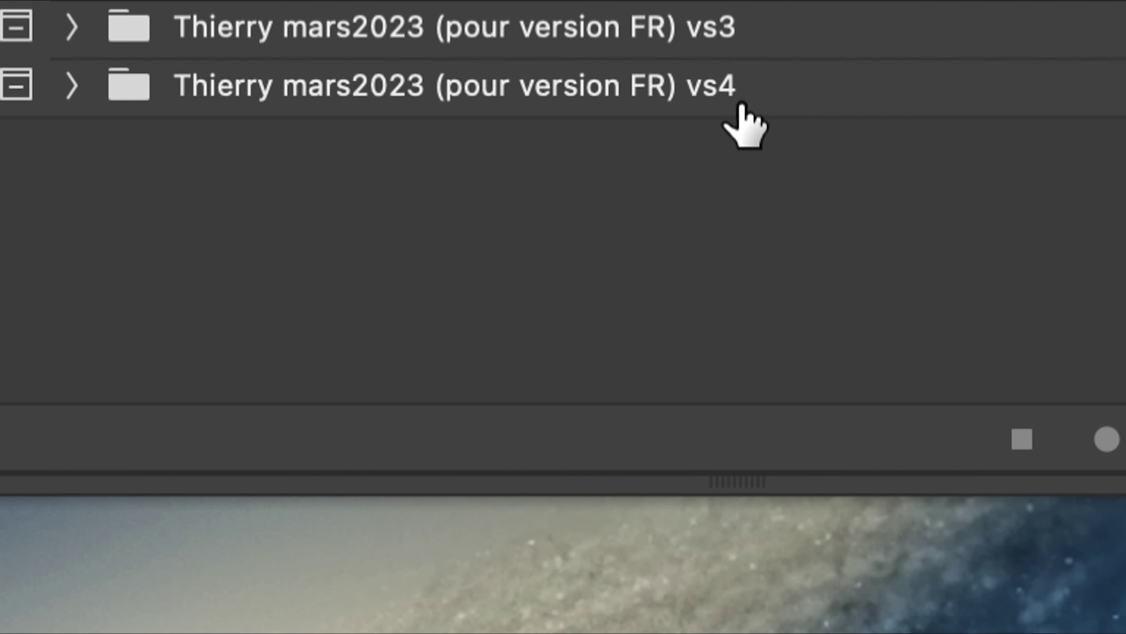
{"action": "left_click", "coordinate": [706, 98]}
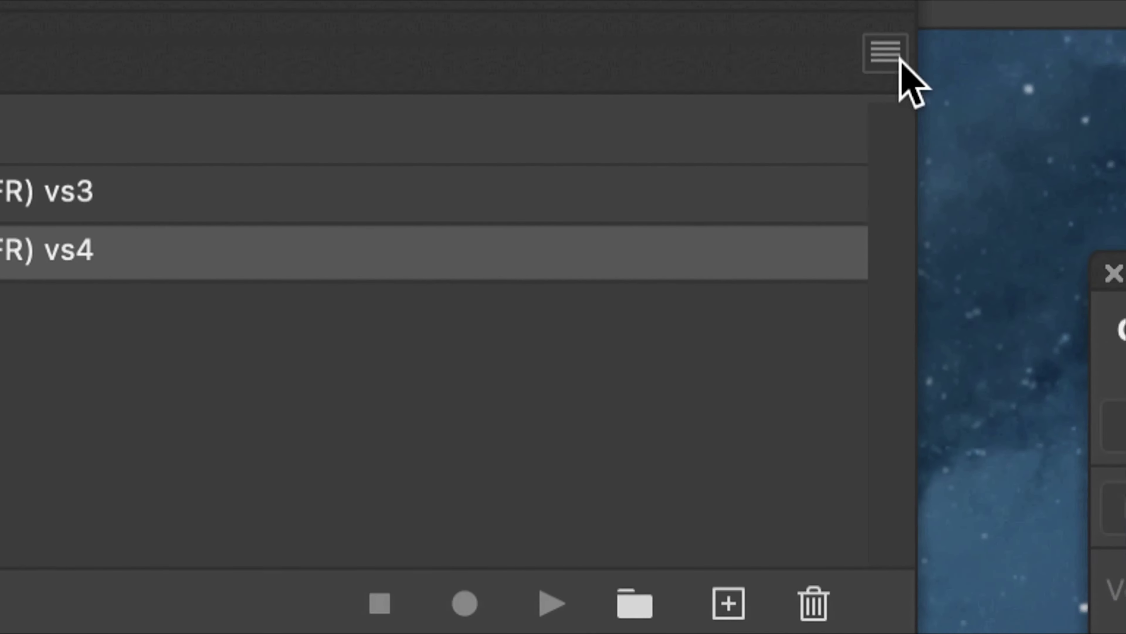
{"action": "left_click", "coordinate": [891, 56]}
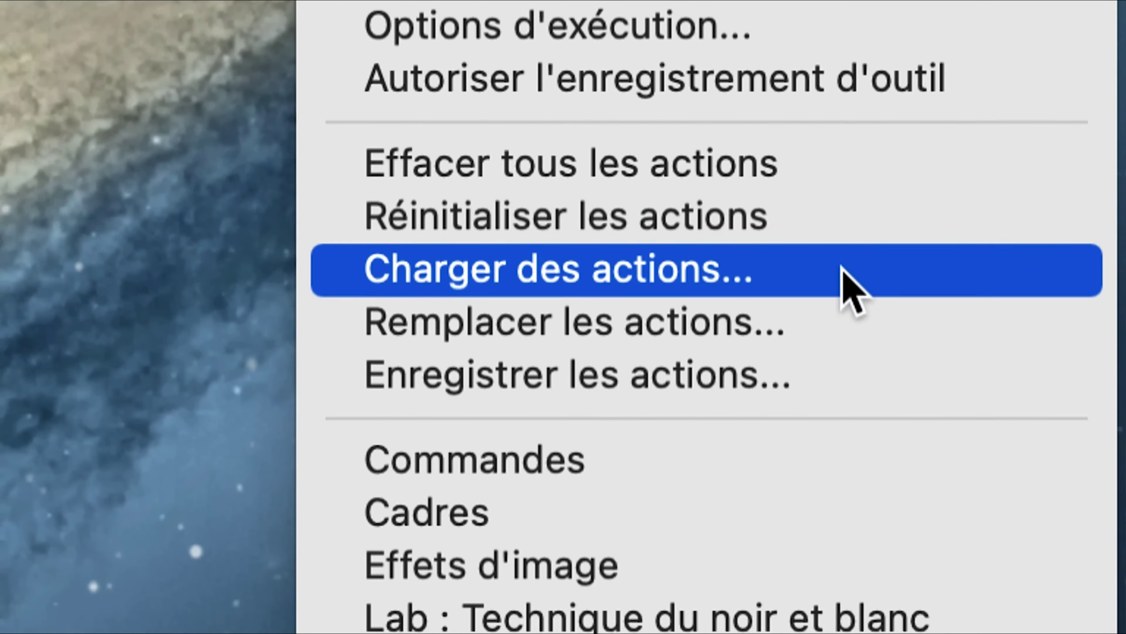
{"action": "left_click", "coordinate": [849, 268]}
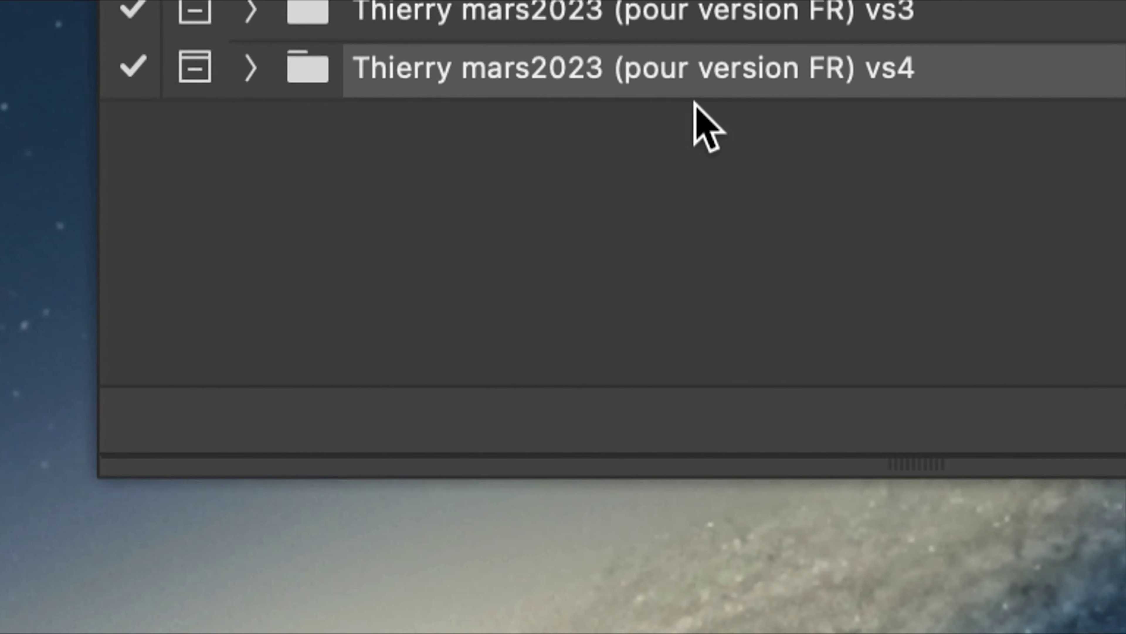
{"action": "left_click", "coordinate": [251, 68]}
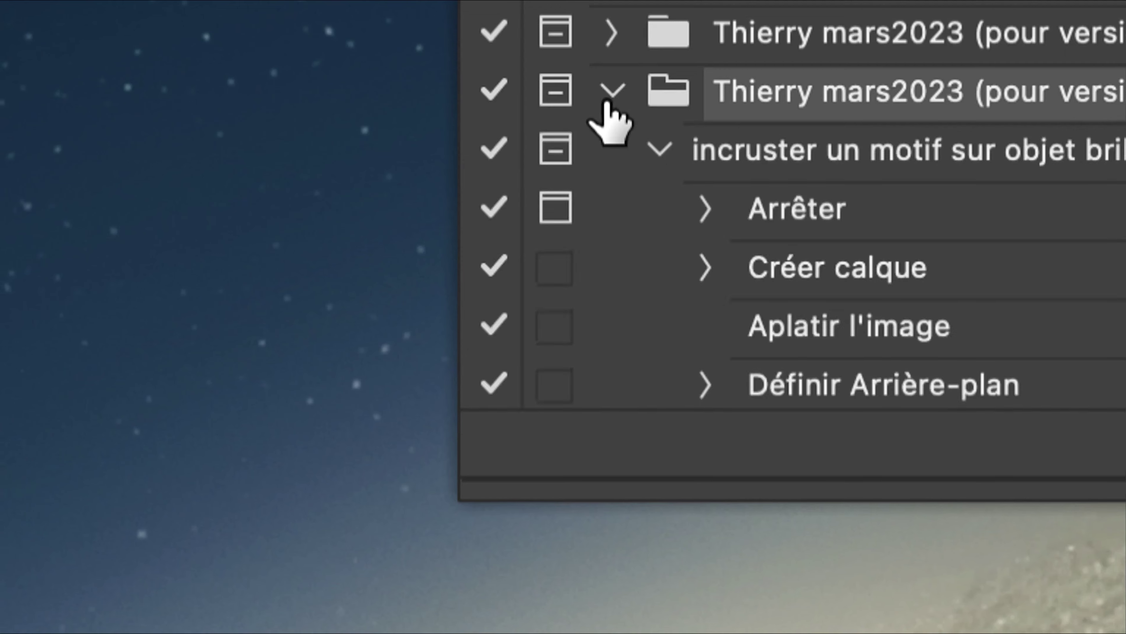
{"action": "left_click", "coordinate": [607, 95]}
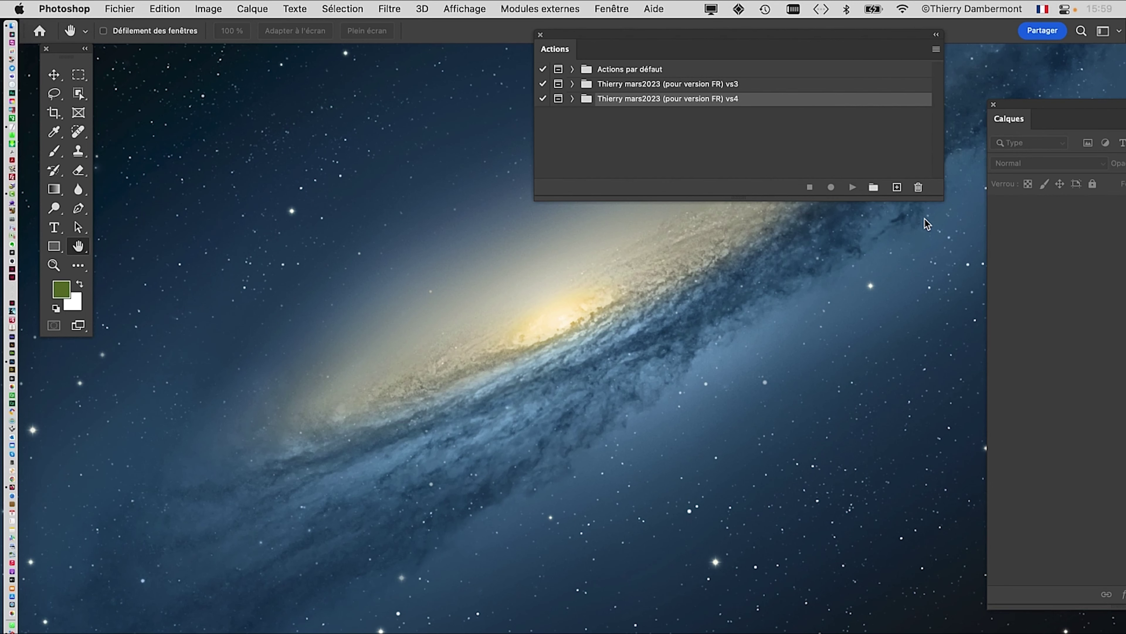
Reposition the Actions panel lower in the workspace and adjust its width and height
{"action": "left_click_drag", "start_coordinate": [939, 197], "coordinate": [801, 386]}
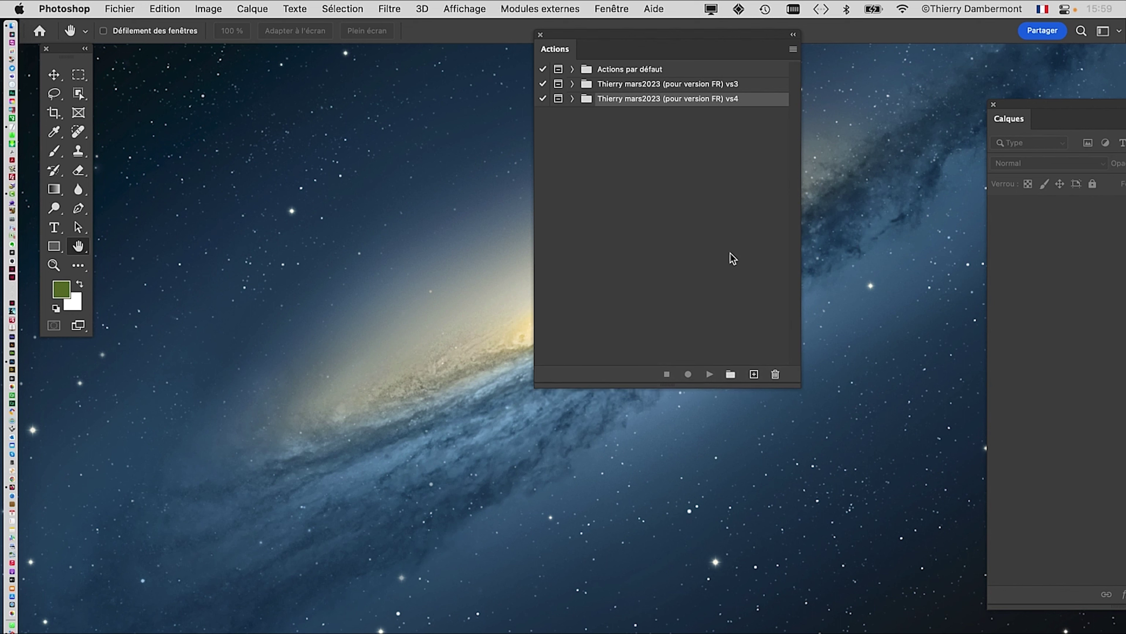
{"action": "left_click_drag", "start_coordinate": [579, 40], "coordinate": [648, 80]}
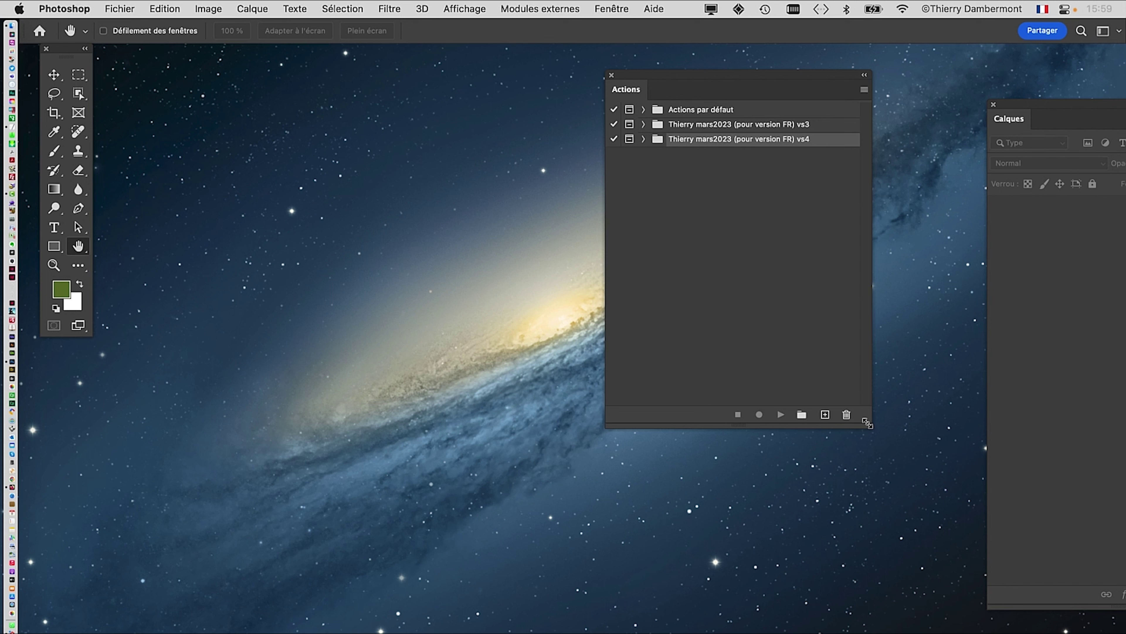
{"action": "left_click_drag", "start_coordinate": [869, 425], "coordinate": [872, 283]}
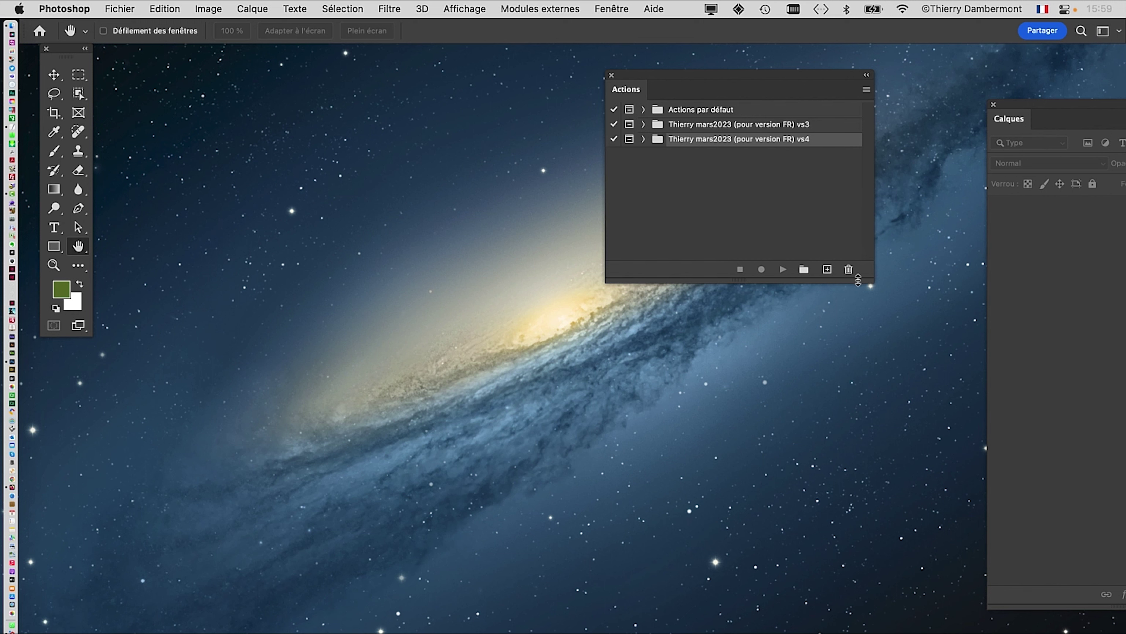
{"action": "left_click_drag", "start_coordinate": [869, 279], "coordinate": [862, 469]}
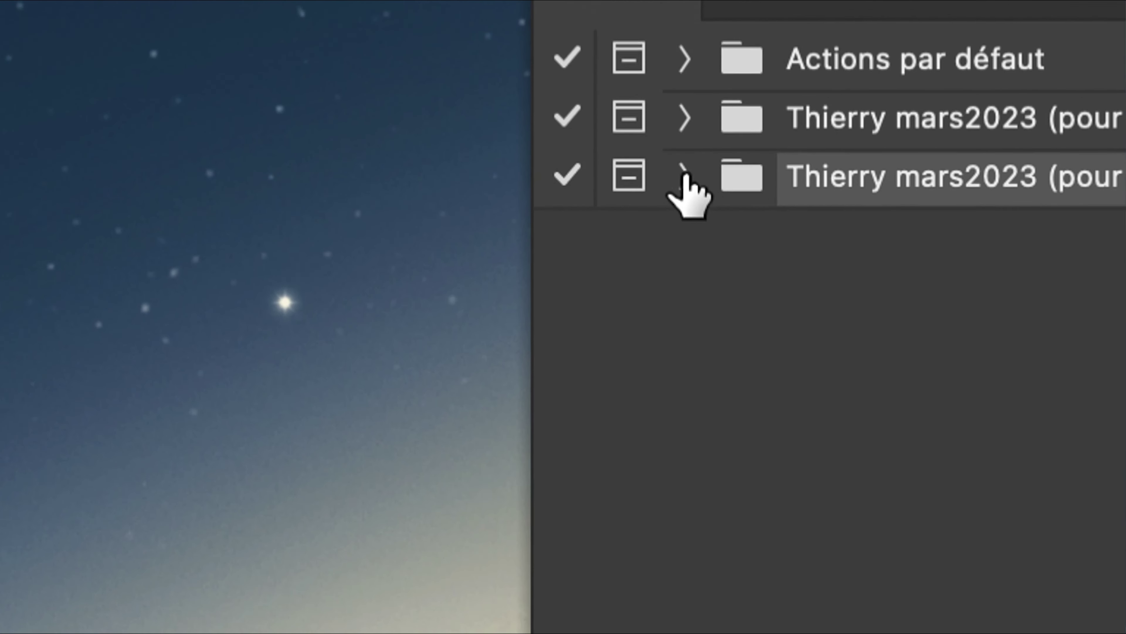
Expand the vs4 set, select the action "incruster un motif sur objet brillant", and shorten the Actions panel
{"action": "left_click", "coordinate": [680, 173]}
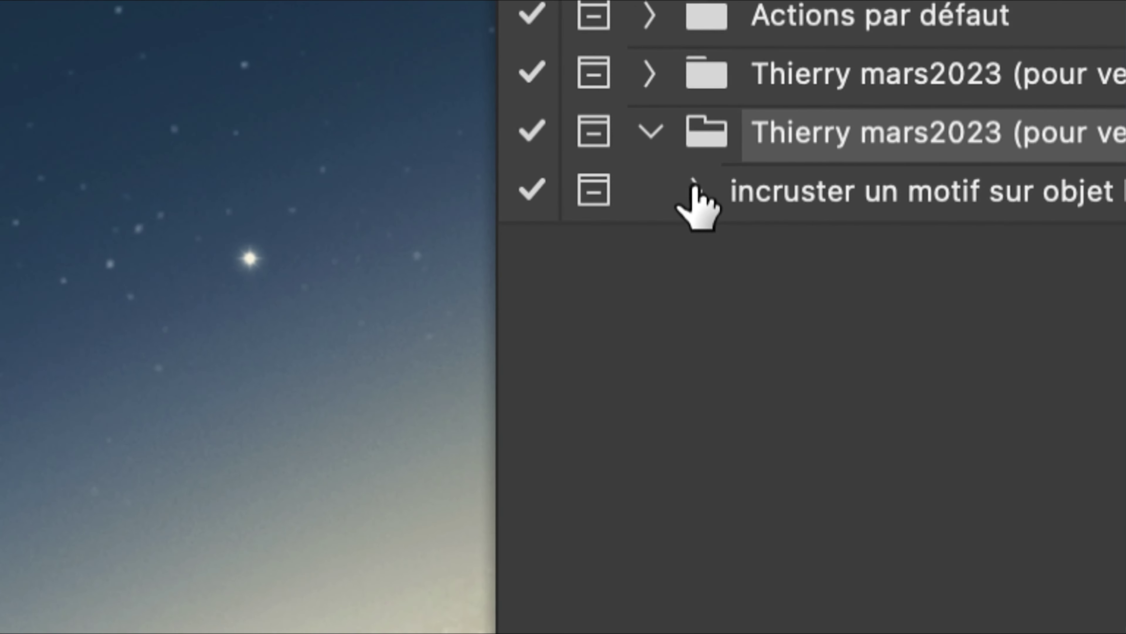
{"action": "left_click", "coordinate": [646, 191]}
{"action": "left_click", "coordinate": [1125, 193]}
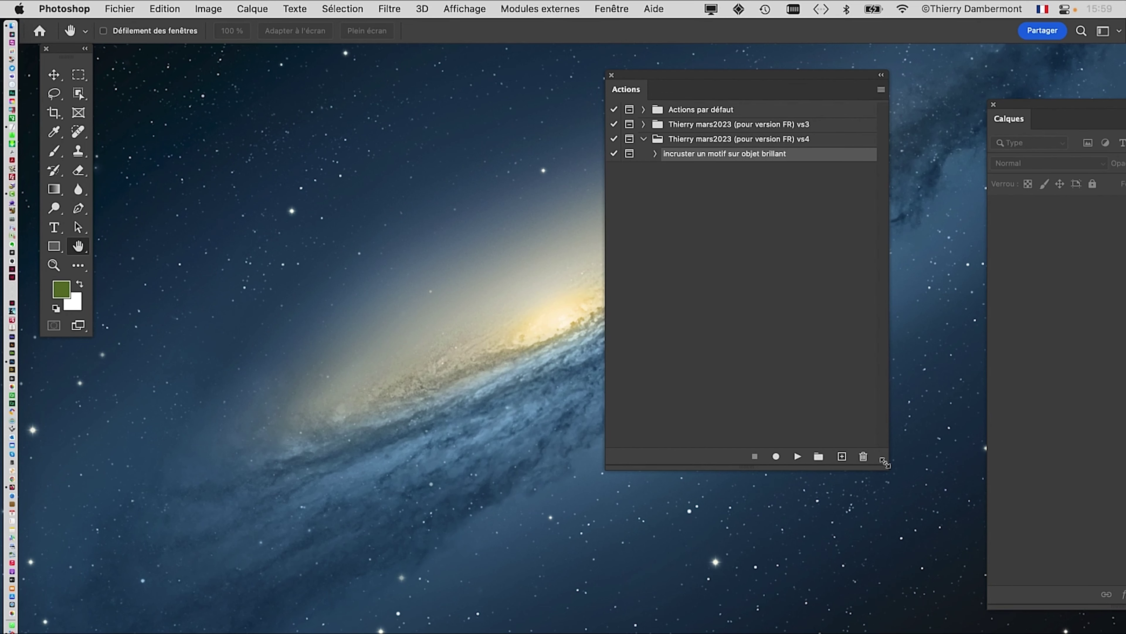
{"action": "left_click_drag", "start_coordinate": [884, 462], "coordinate": [885, 331]}
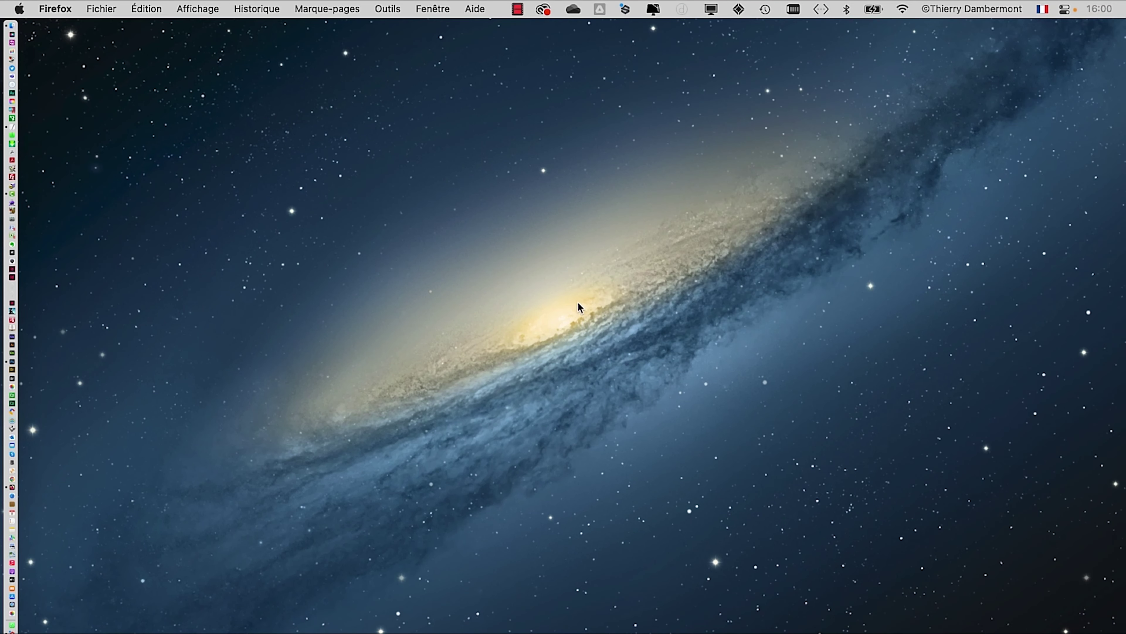
Switch back to Photoshop and move the Actions panel closer to the Layers panel
{"action": "key", "text": "super+Tab"}
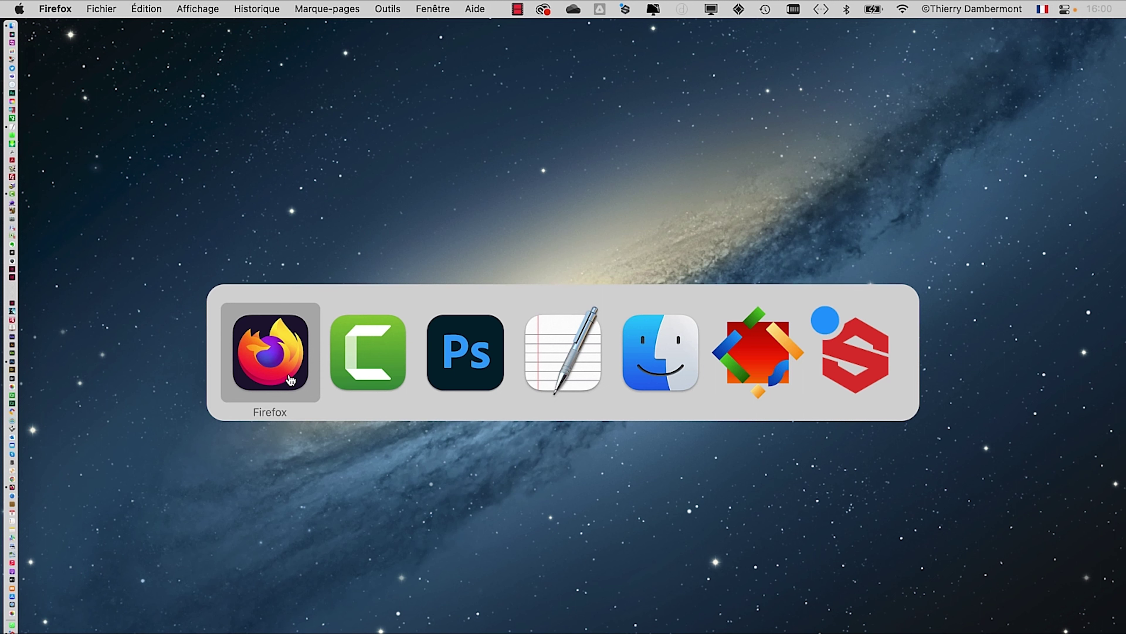
{"action": "left_click", "coordinate": [476, 367]}
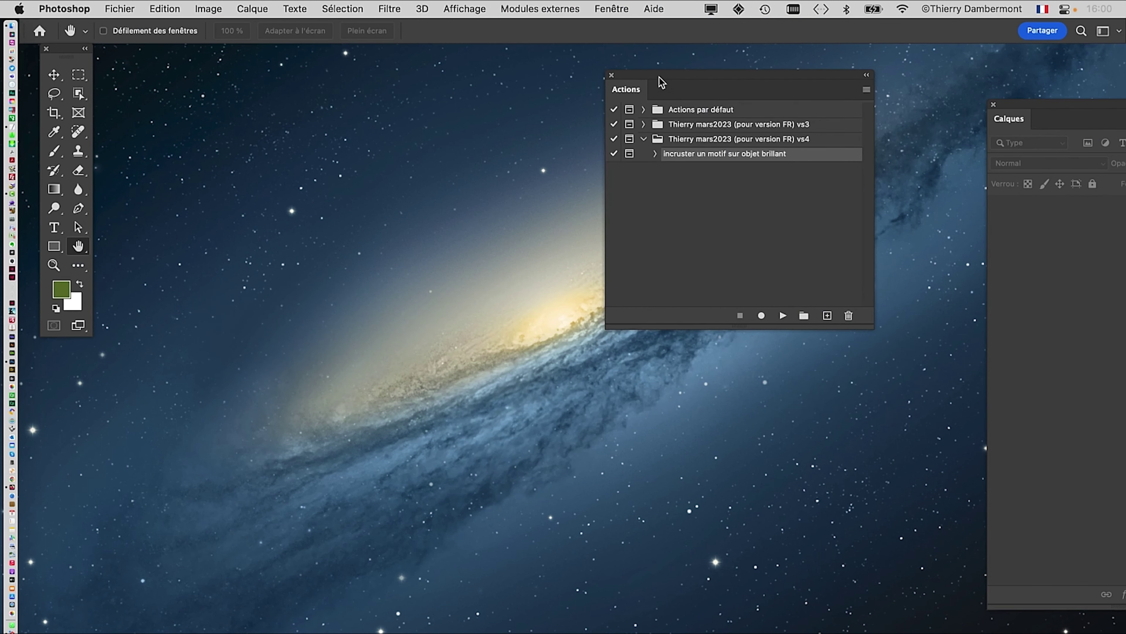
{"action": "left_click_drag", "start_coordinate": [659, 76], "coordinate": [753, 64]}
Open pdtropical-adj-21_2.jpg from the folder "SECONDE PARTIE DU COURS CRC1 08 - tester le script" and place its window beside the Actions panel
{"action": "left_click", "coordinate": [123, 12]}
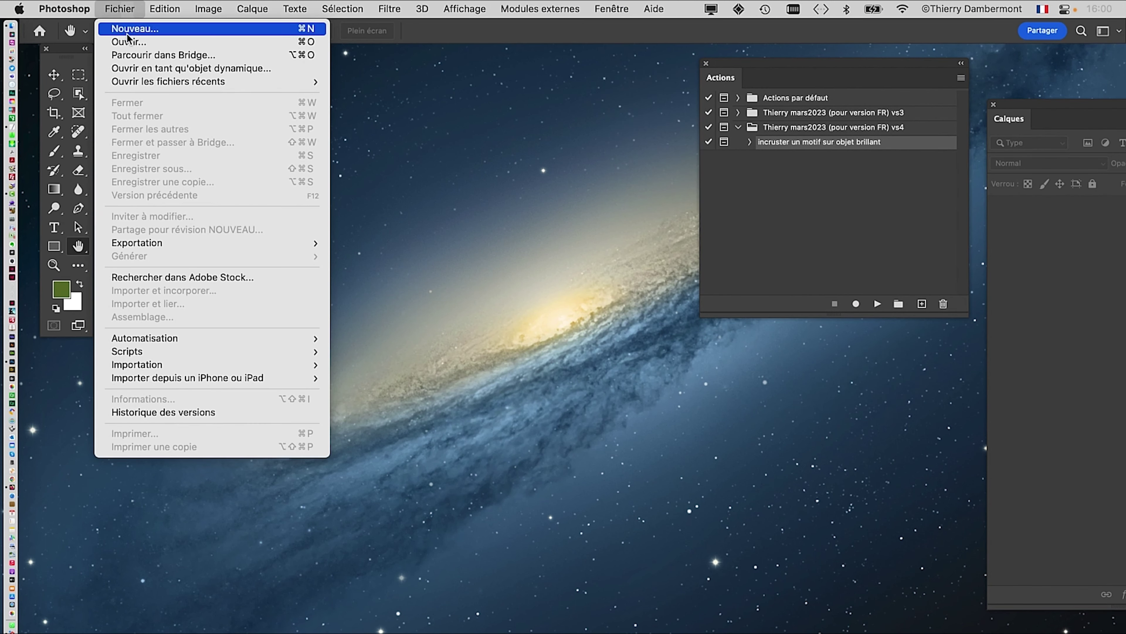
{"action": "left_click", "coordinate": [132, 42]}
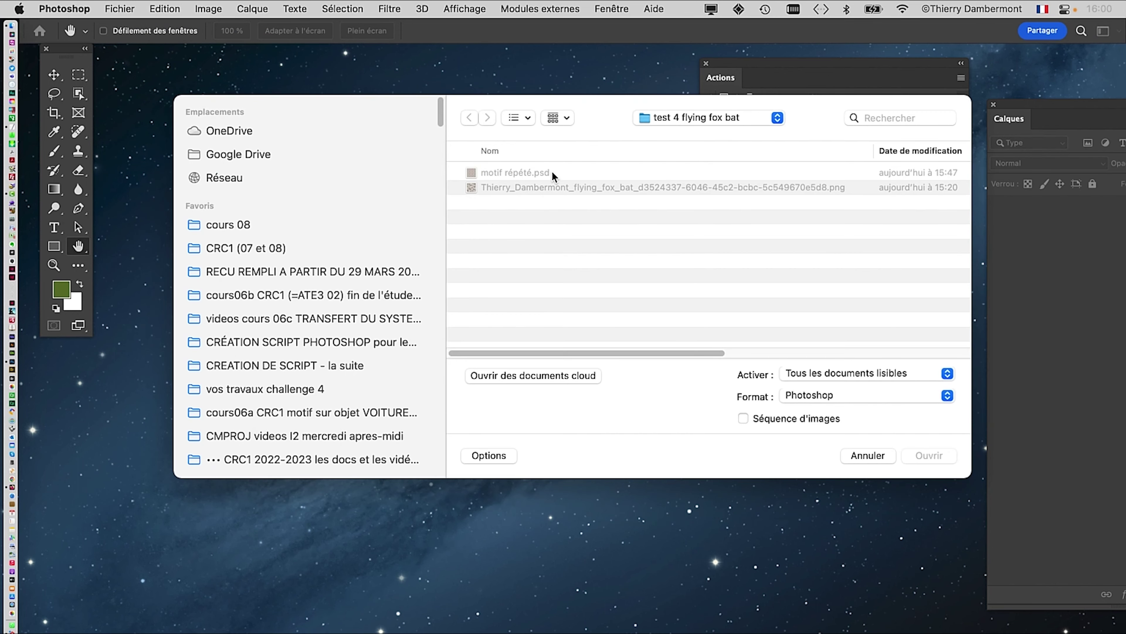
{"action": "left_click", "coordinate": [552, 173]}
{"action": "left_click", "coordinate": [674, 116]}
{"action": "left_click", "coordinate": [674, 132]}
{"action": "left_click", "coordinate": [656, 119]}
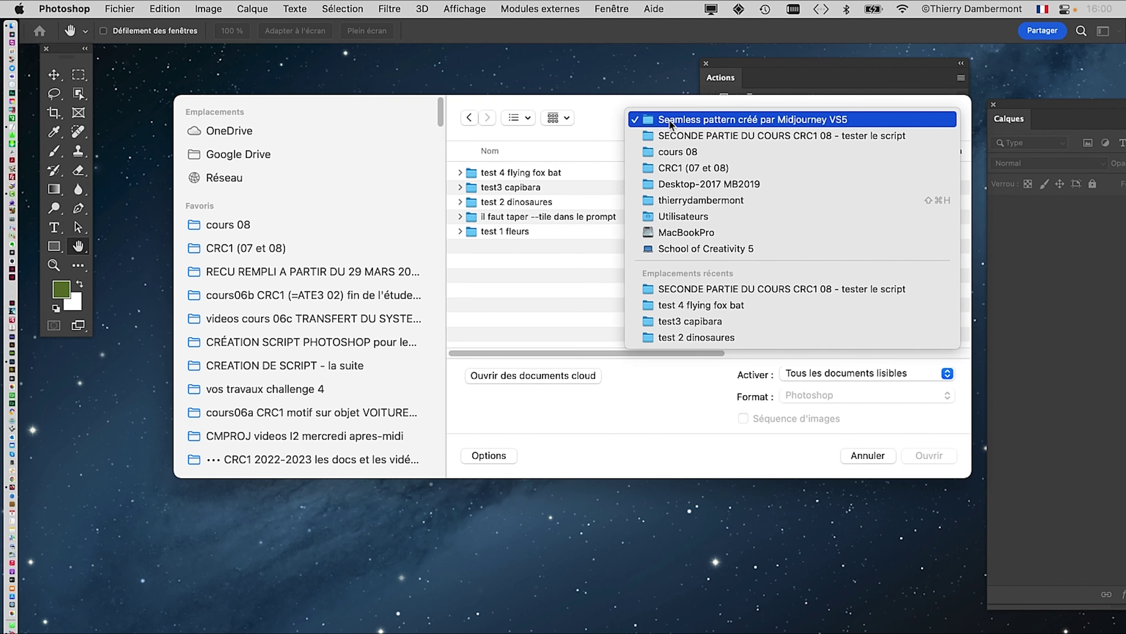
{"action": "left_click", "coordinate": [692, 136]}
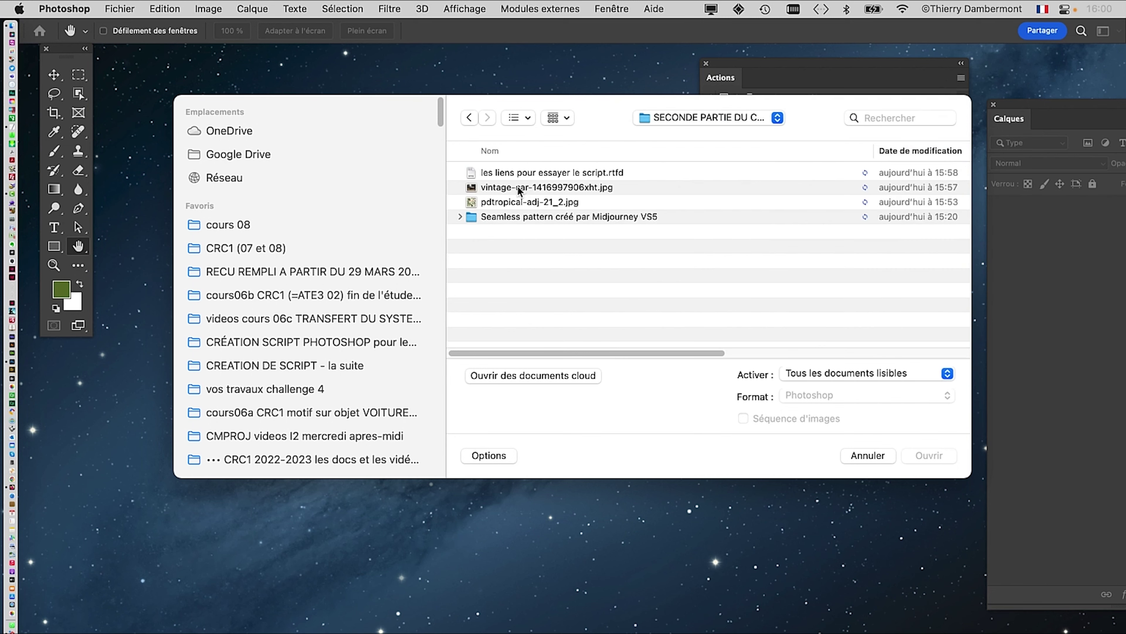
{"action": "left_click", "coordinate": [512, 204]}
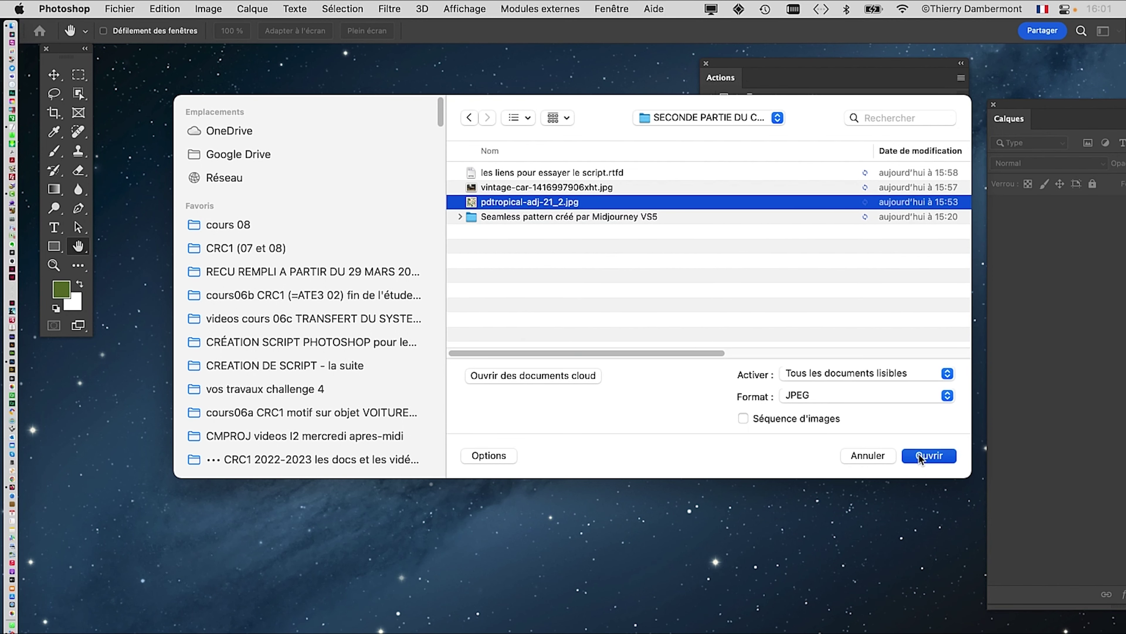
{"action": "left_click", "coordinate": [919, 457]}
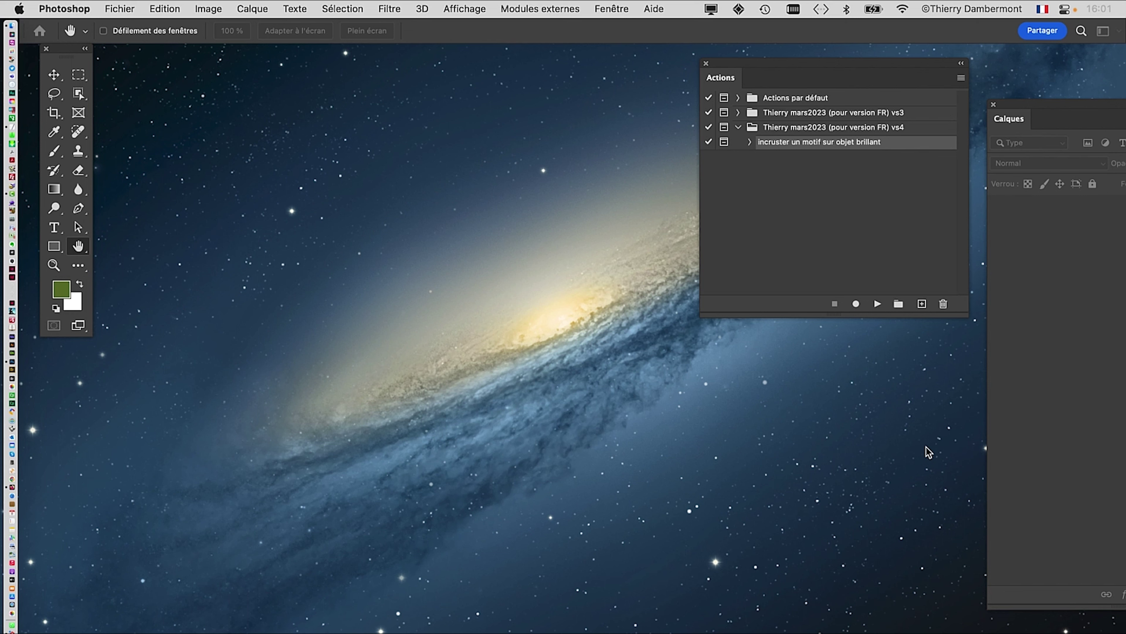
{"action": "left_click_drag", "start_coordinate": [331, 302], "coordinate": [541, 428]}
{"action": "left_click_drag", "start_coordinate": [459, 56], "coordinate": [541, 125]}
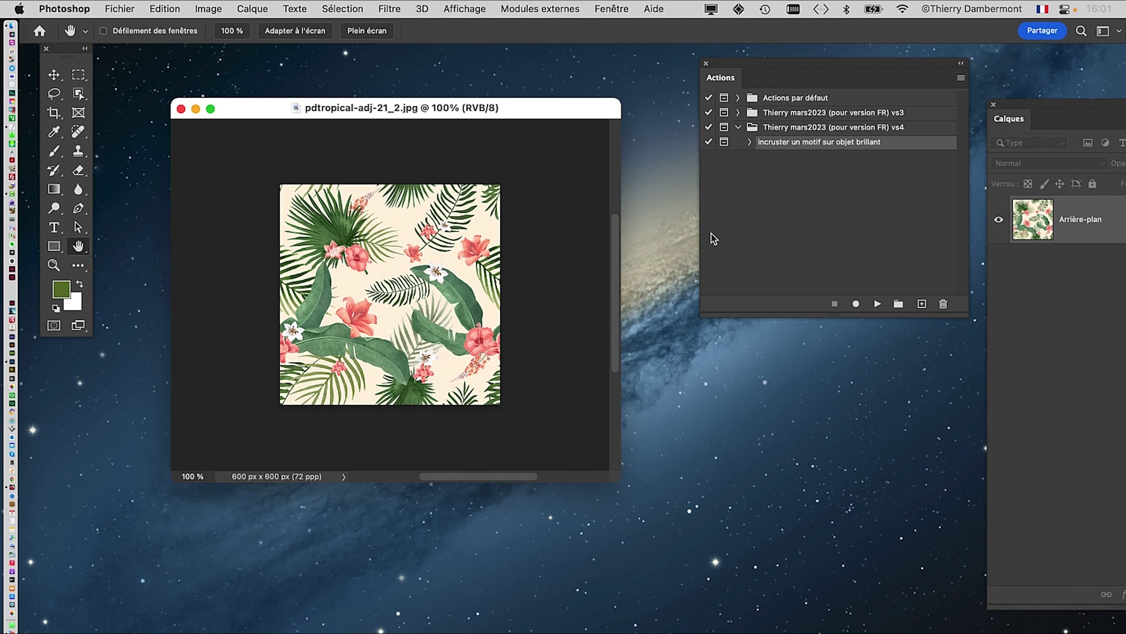
Define the tropical leaves image as a pattern, keeping its file name as the pattern name
{"action": "left_click", "coordinate": [164, 8]}
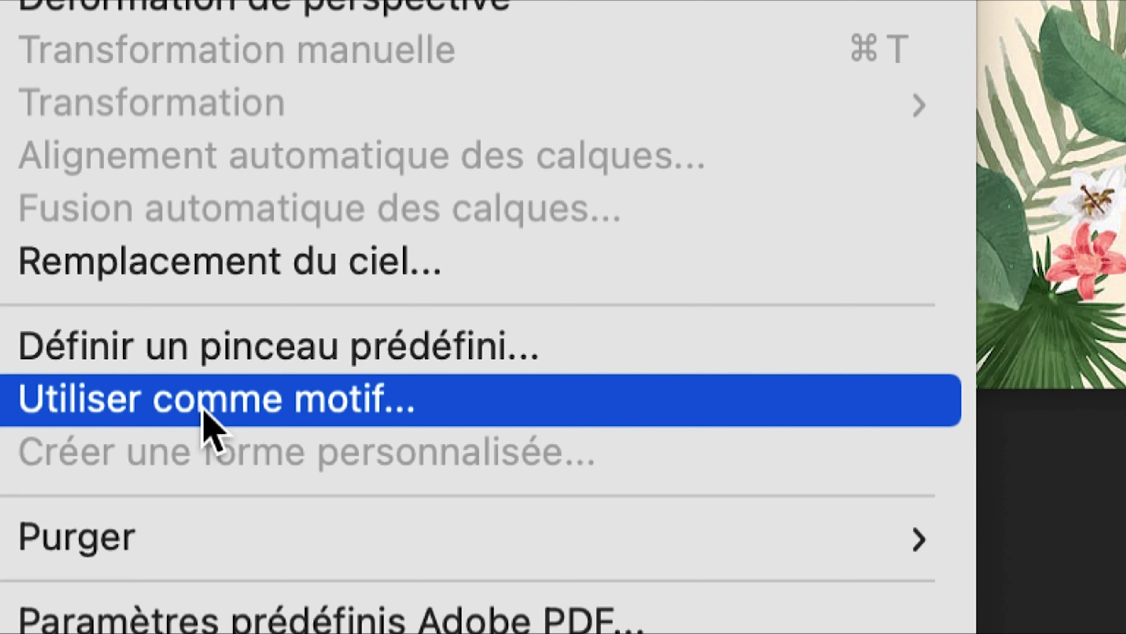
{"action": "left_click", "coordinate": [204, 426]}
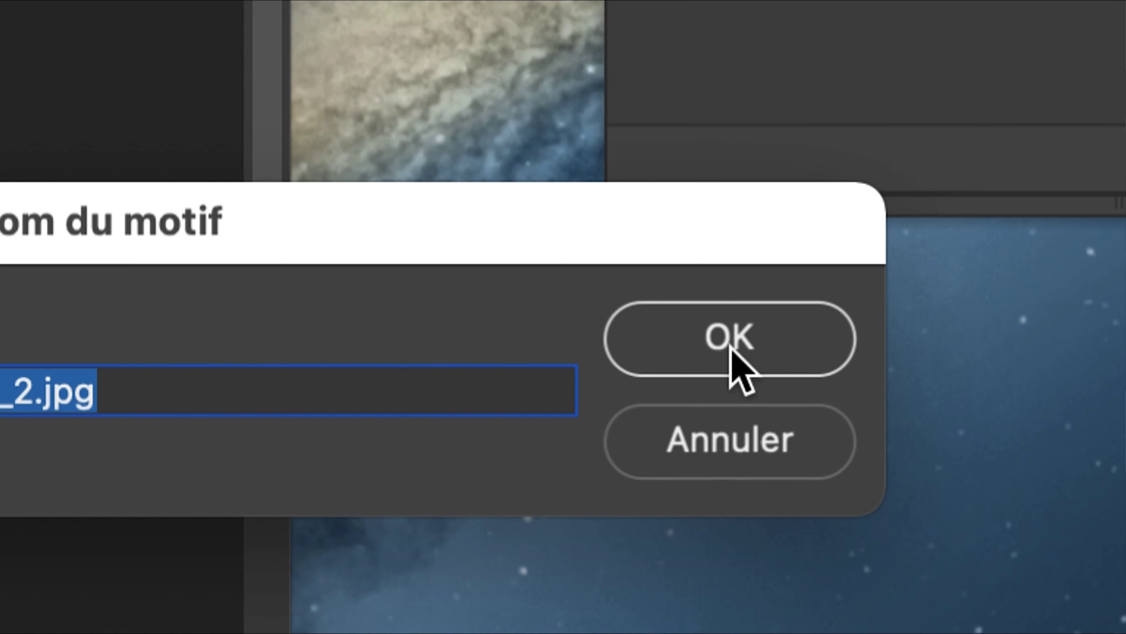
{"action": "left_click", "coordinate": [731, 349]}
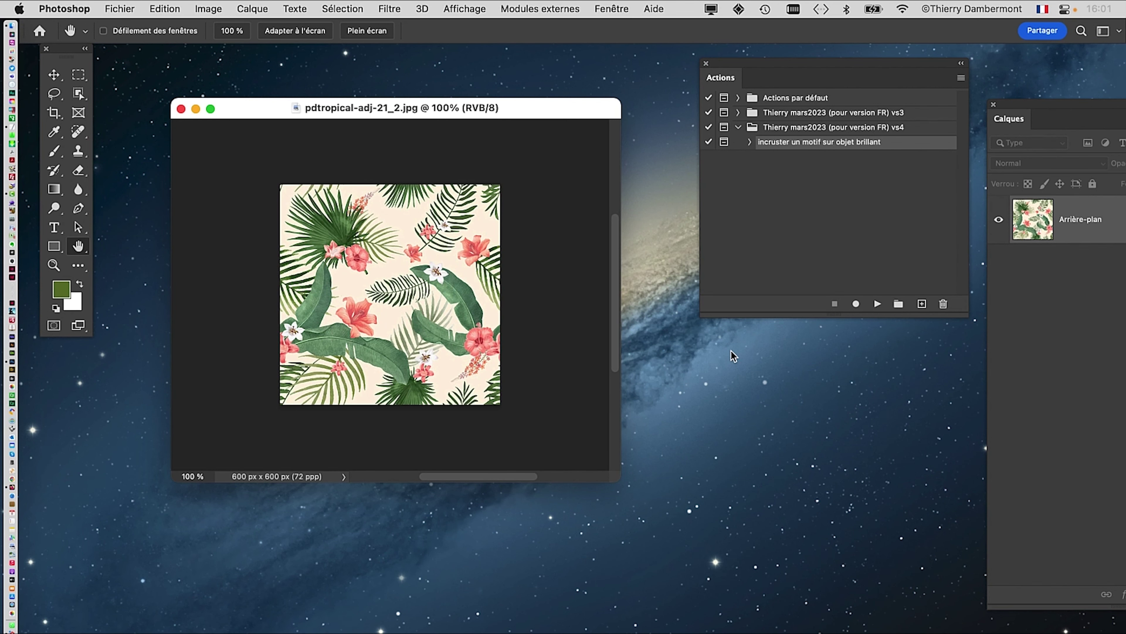
Check the pixel dimensions of the tropical leaves image without changing them
{"action": "left_click", "coordinate": [224, 8]}
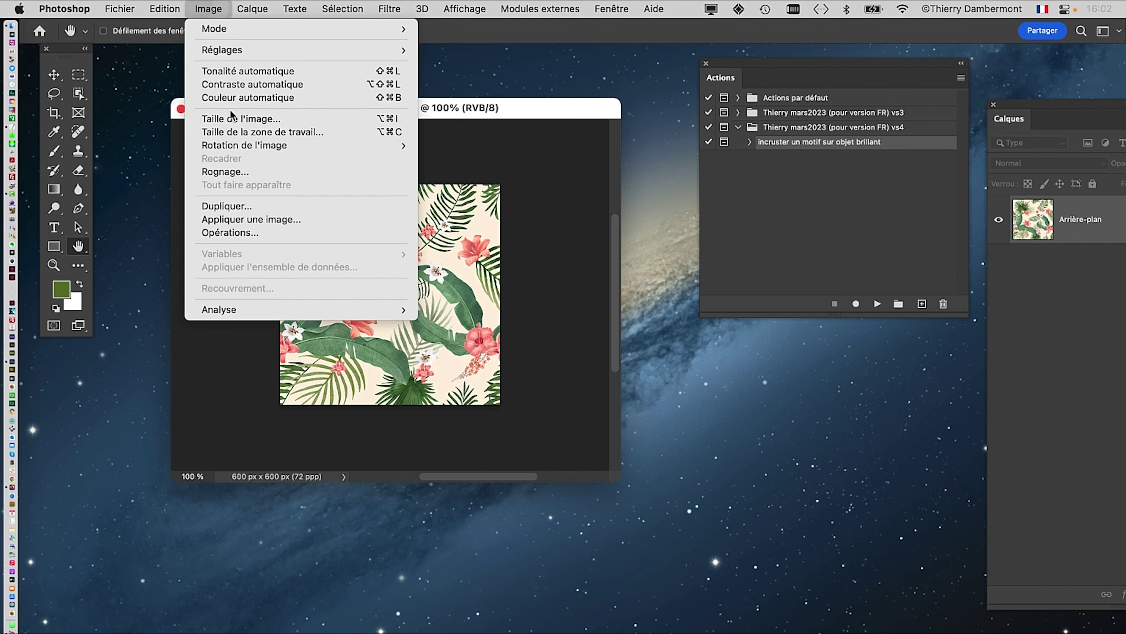
{"action": "left_click", "coordinate": [232, 118]}
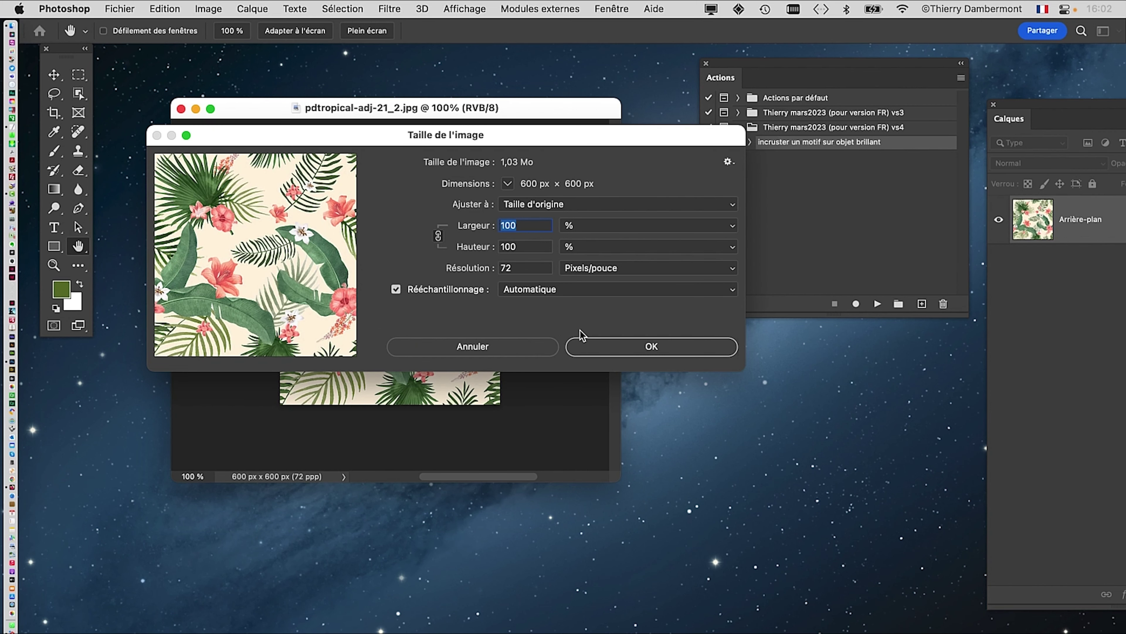
{"action": "left_click", "coordinate": [515, 355]}
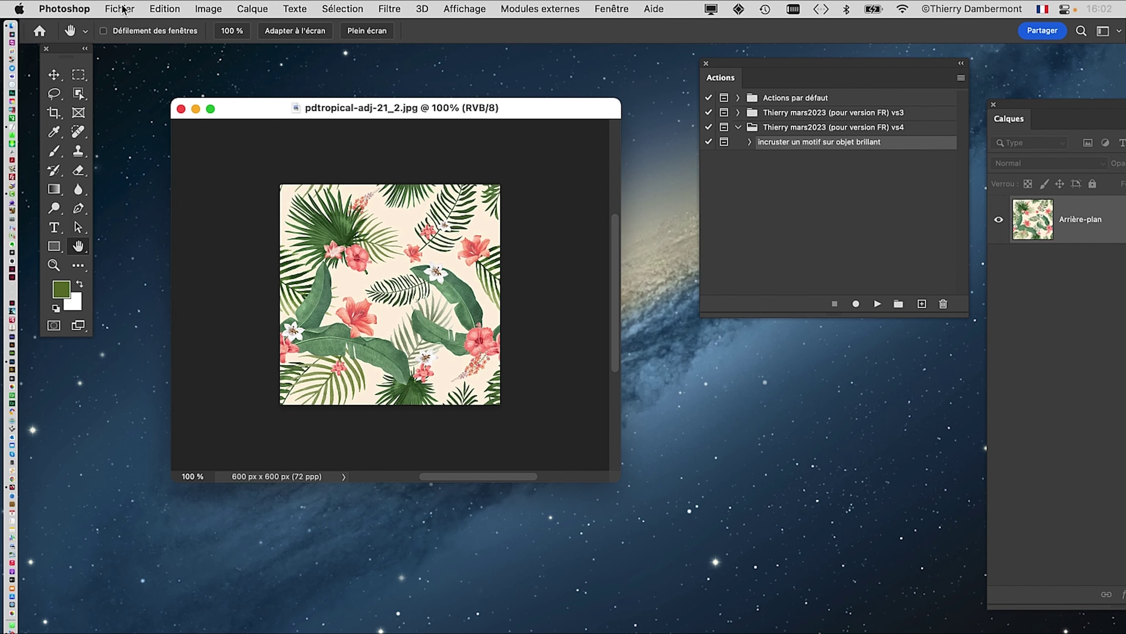
Create a 3000 x 3000 px RGB document at 300 ppi with a white background and move its window clear of the Actions panel
{"action": "left_click", "coordinate": [124, 7]}
{"action": "left_click", "coordinate": [127, 32]}
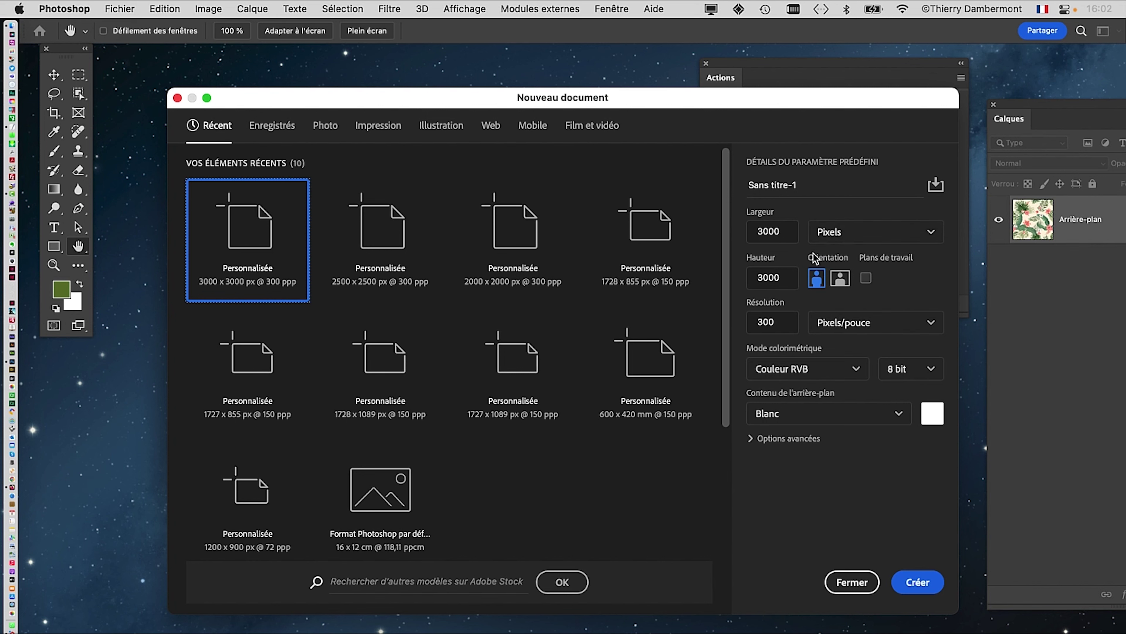
{"action": "left_click", "coordinate": [918, 581]}
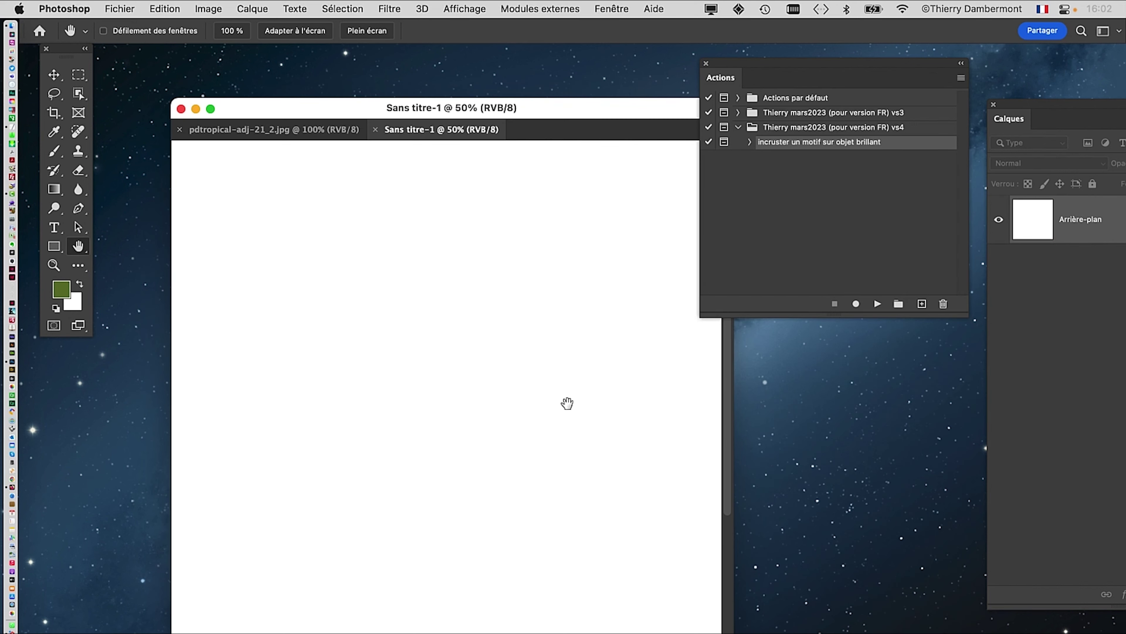
{"action": "left_click_drag", "start_coordinate": [367, 115], "coordinate": [329, 70]}
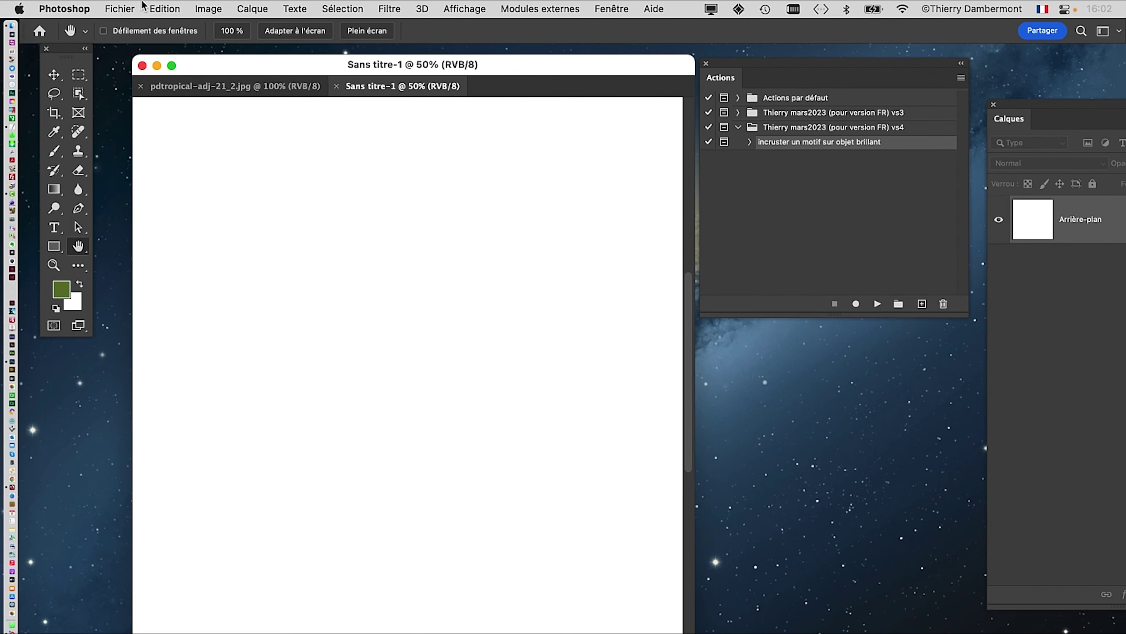
Fill the new document's background with the tropical leaves pattern in Normal mode at 100% opacity
{"action": "left_click", "coordinate": [156, 8]}
{"action": "left_click", "coordinate": [209, 233]}
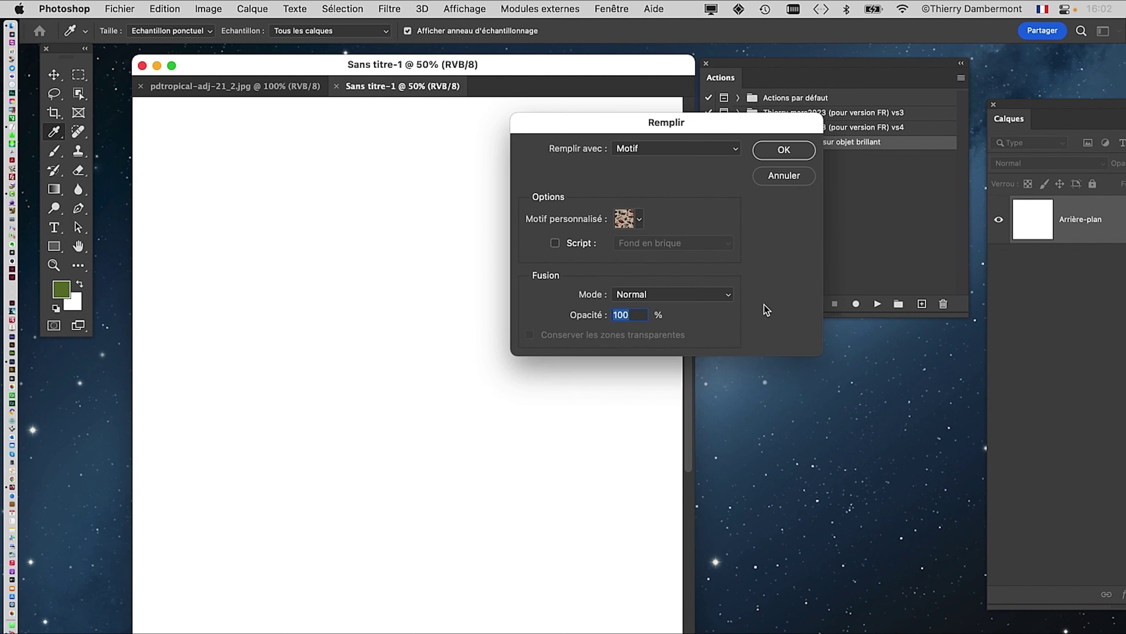
{"action": "left_click", "coordinate": [641, 221]}
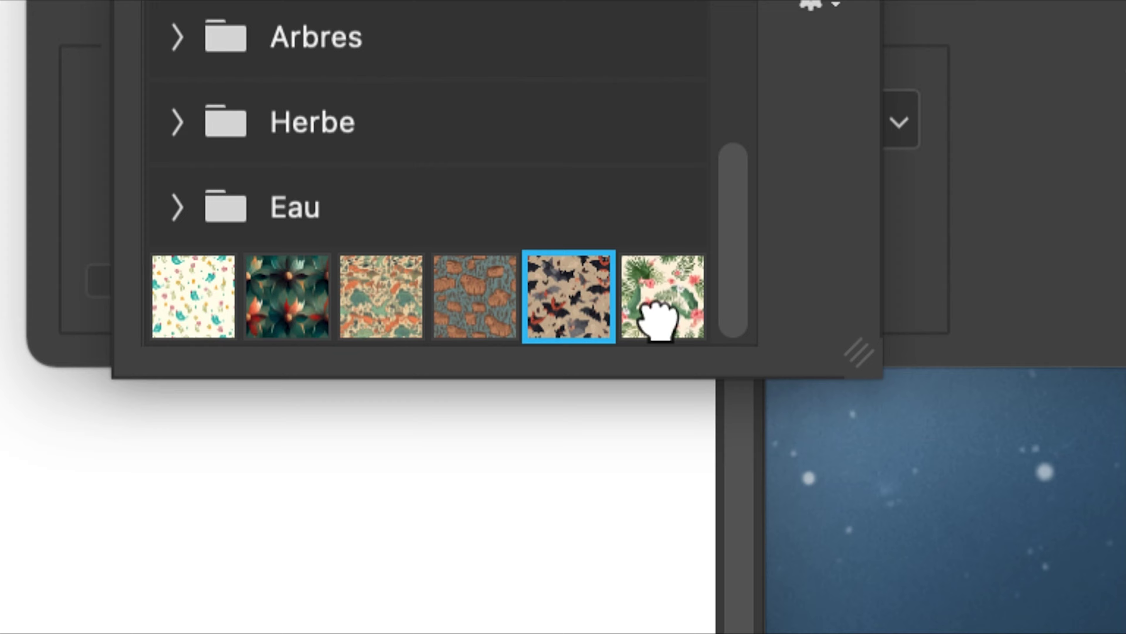
{"action": "left_click", "coordinate": [742, 622]}
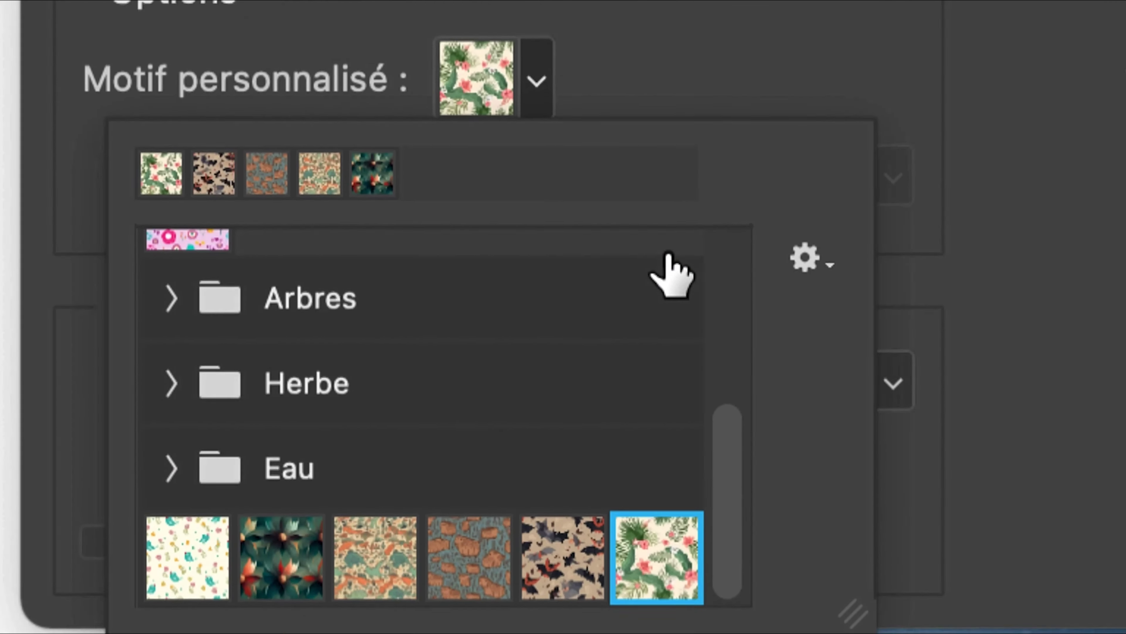
{"action": "left_click", "coordinate": [668, 101]}
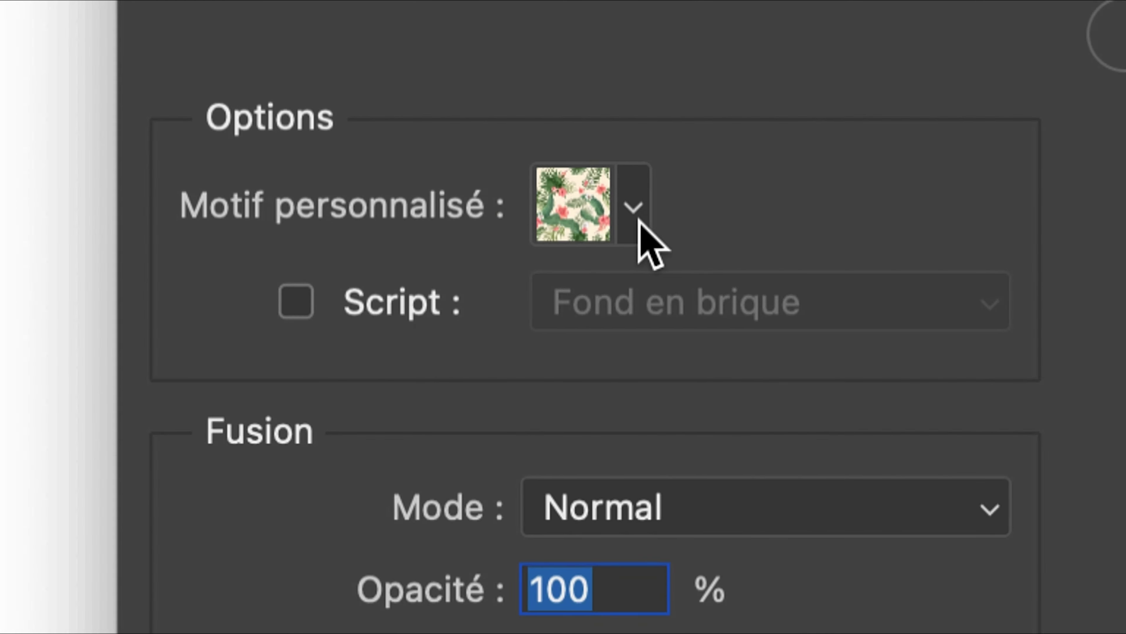
{"action": "left_click", "coordinate": [637, 430]}
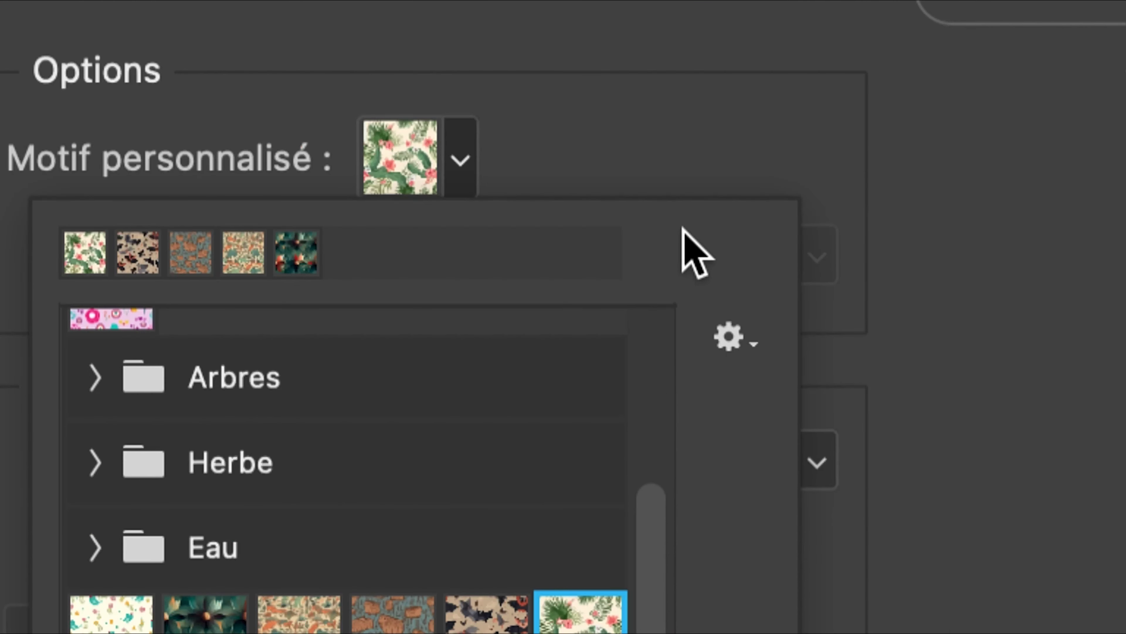
{"action": "left_click", "coordinate": [683, 157]}
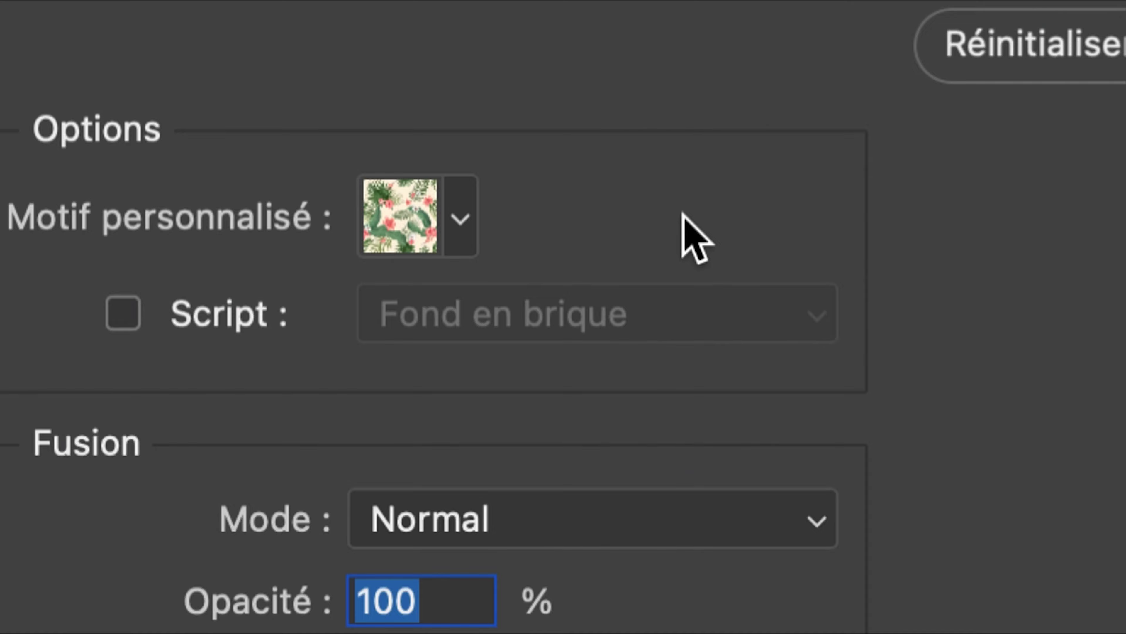
{"action": "key", "text": "alt+super+8"}
{"action": "left_click", "coordinate": [782, 150]}
{"action": "key", "text": "h"}
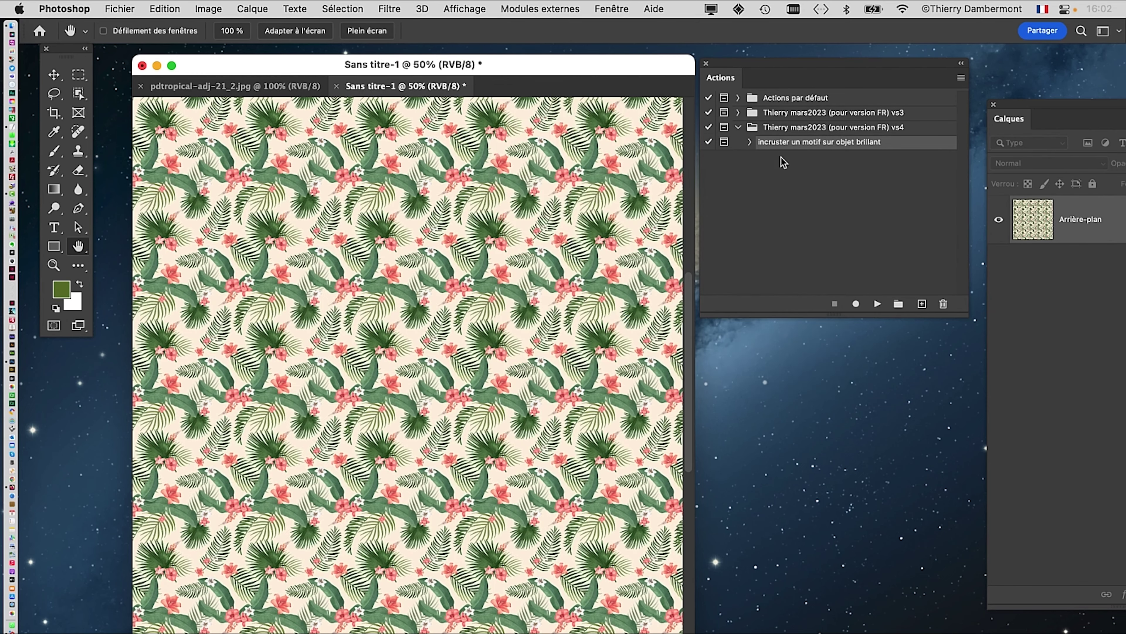